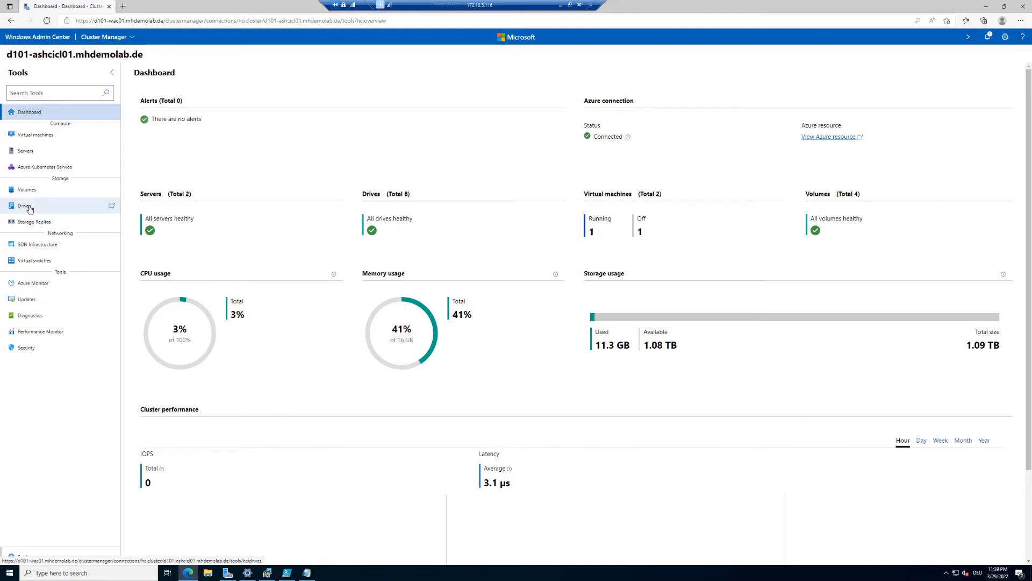
- Review the cluster's drive inventory, then bring up Azure Monitor, where both nodes show Disconnected
left_click(29, 208)
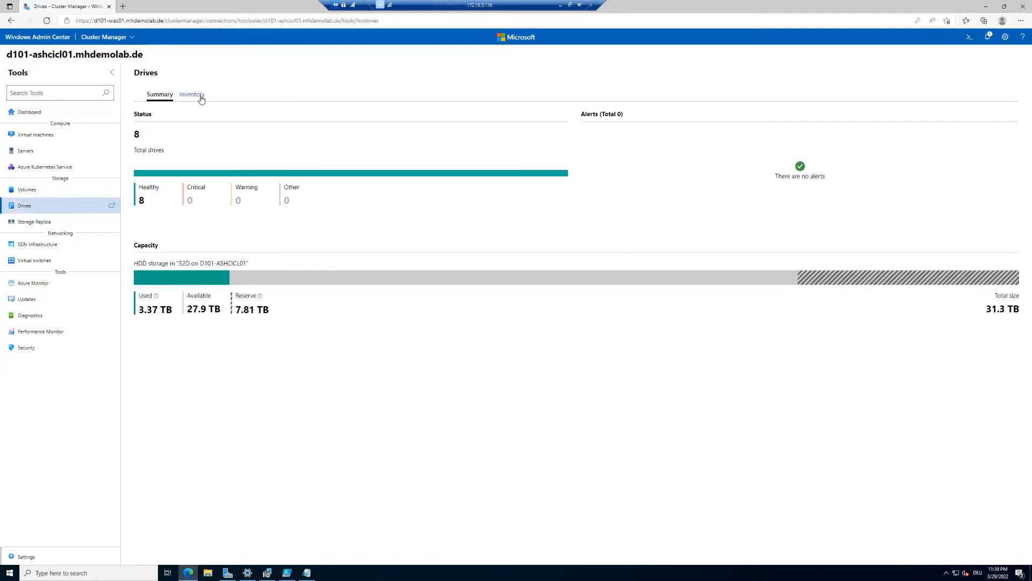
left_click(201, 97)
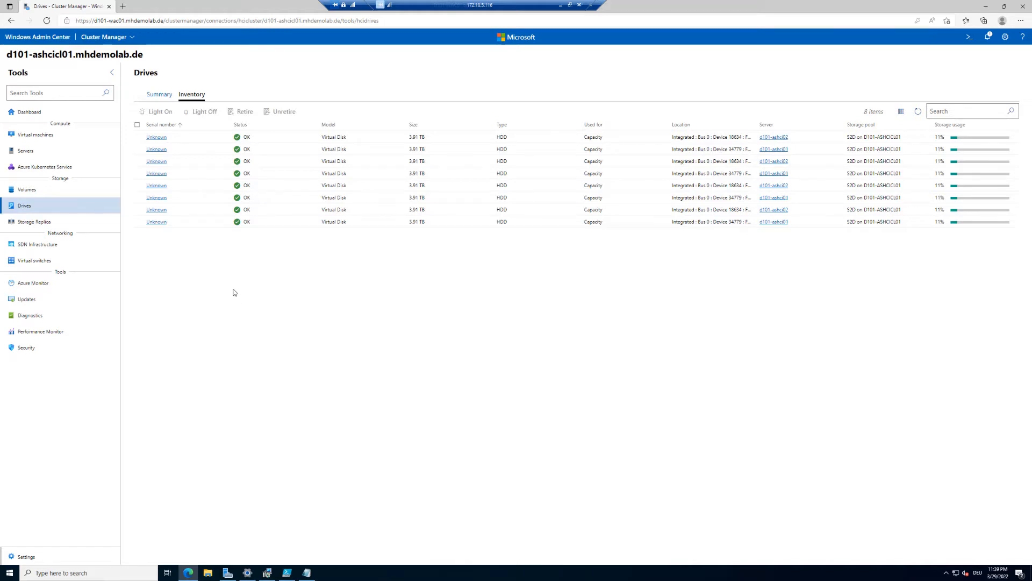
left_click(45, 286)
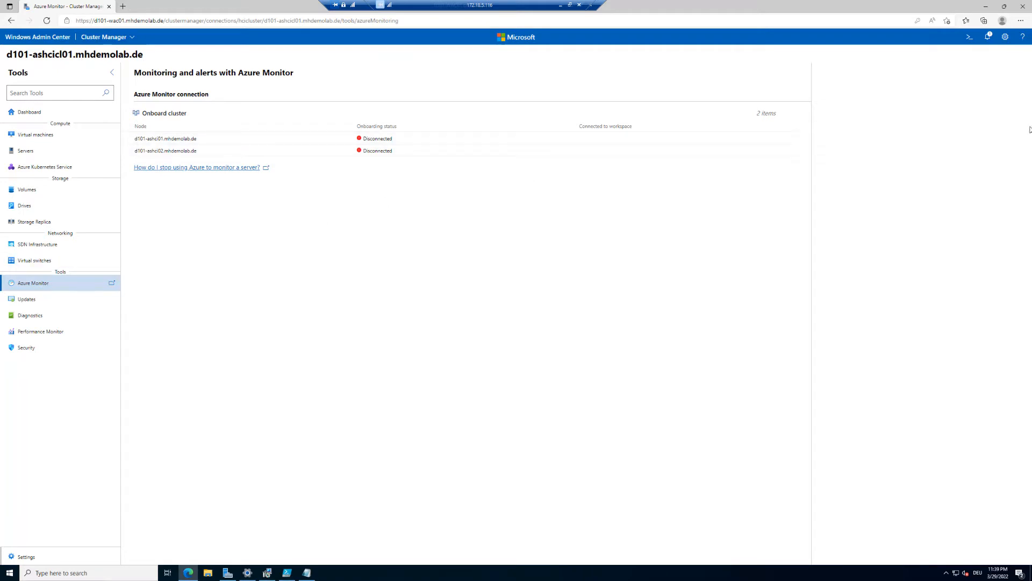
- Open Settings > Account to see the signed-in domain administrator and Azure account
left_click(1008, 36)
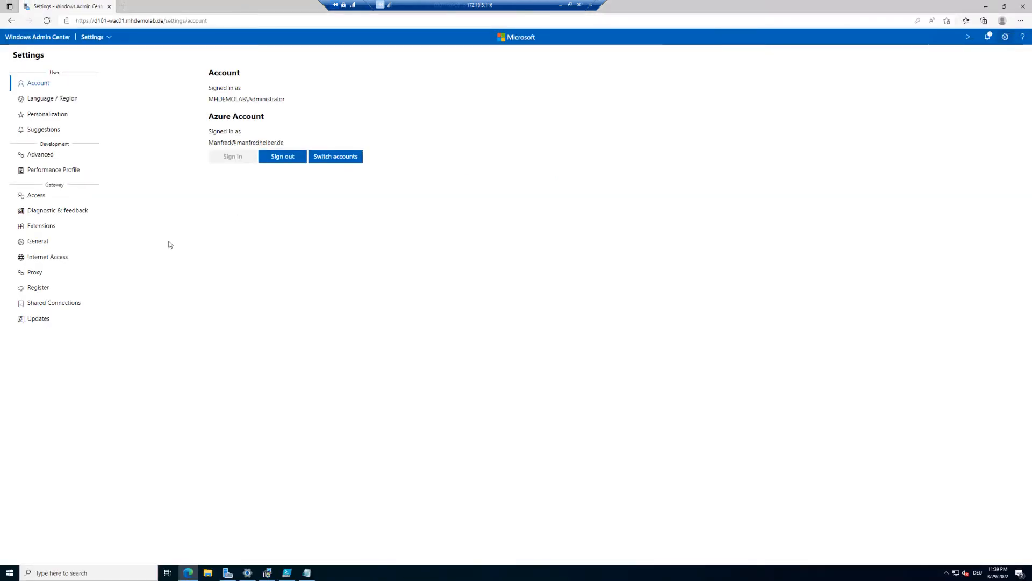
- Reconnect to cluster d101-ashcicl01.mhdemolab.de, go to Azure Monitor and start Onboard cluster
left_click(47, 38)
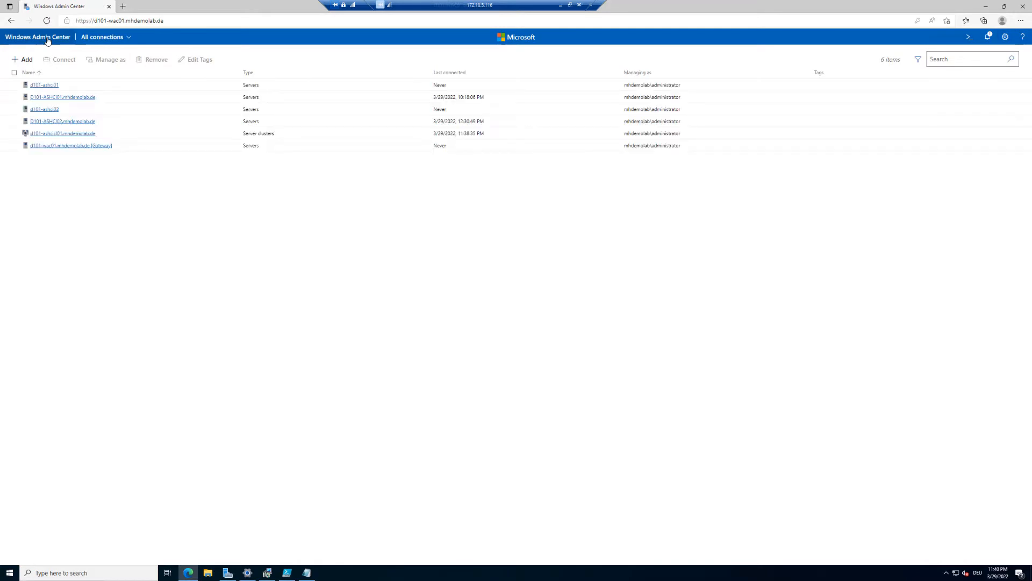
left_click(76, 134)
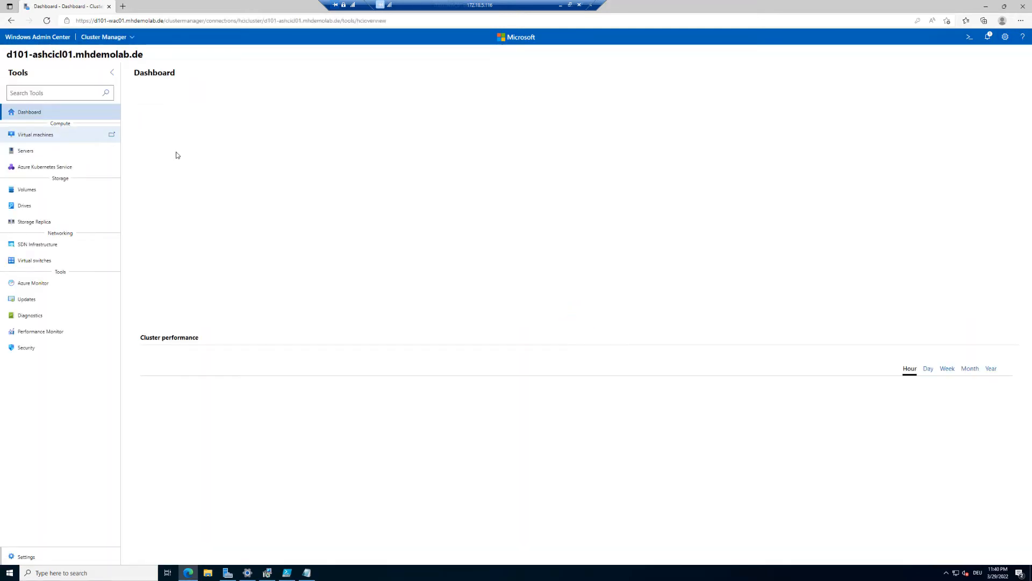
left_click(33, 284)
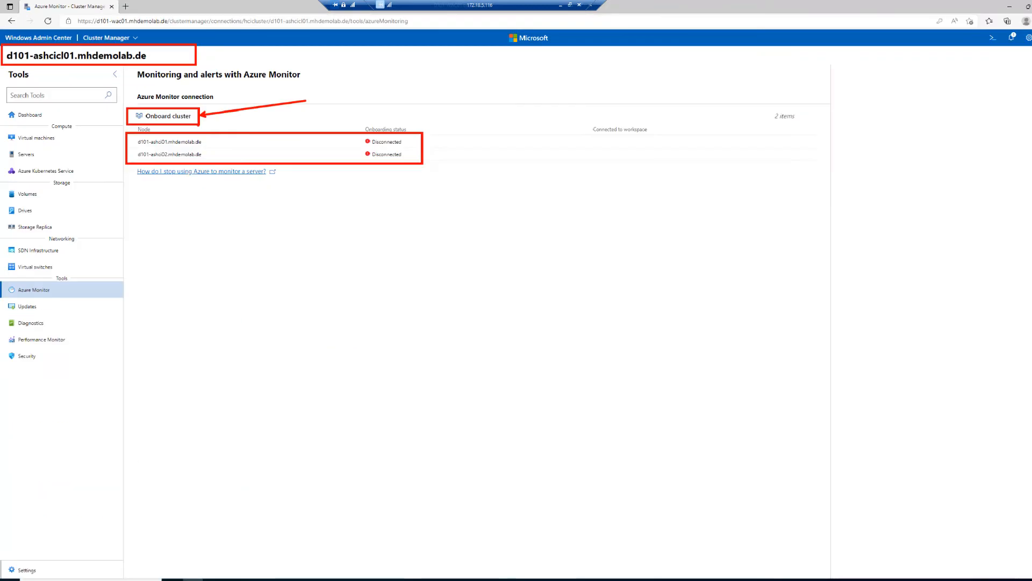
left_click(171, 118)
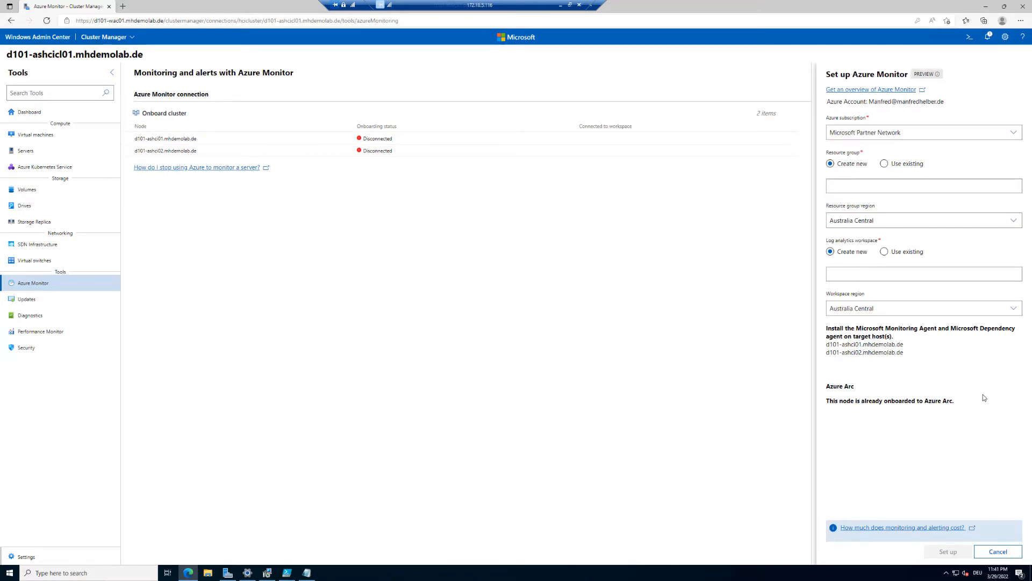
- Choose the Microsoft Azure Sponsorship subscription and the existing resource group ASHCIRG
key("ctrl+1")
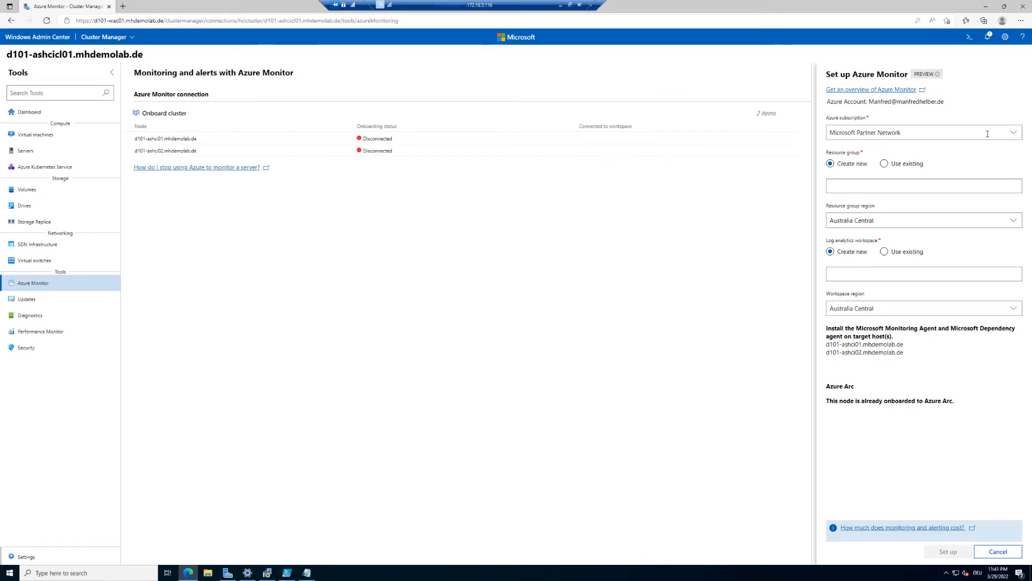
left_click(892, 137)
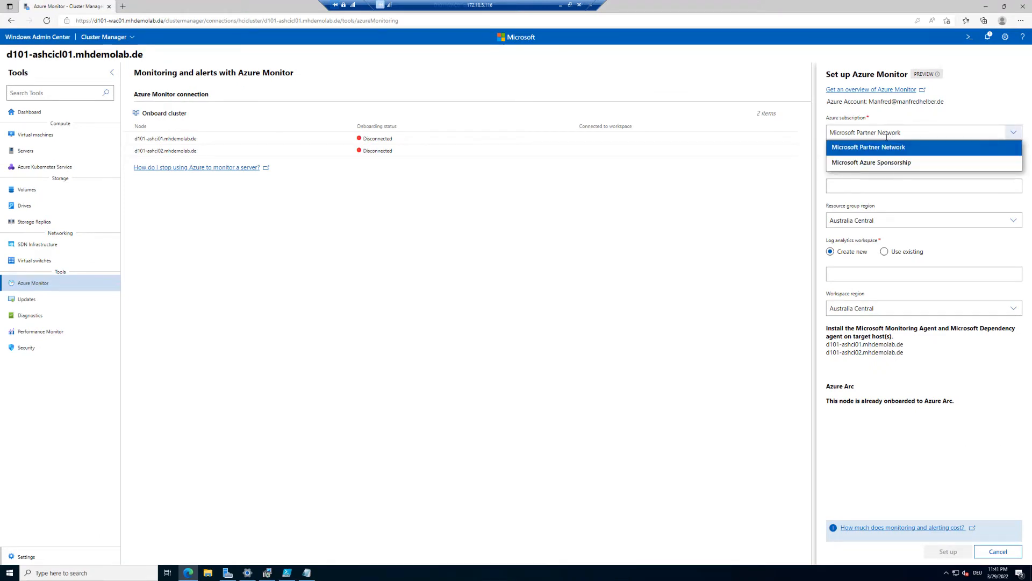
left_click(878, 162)
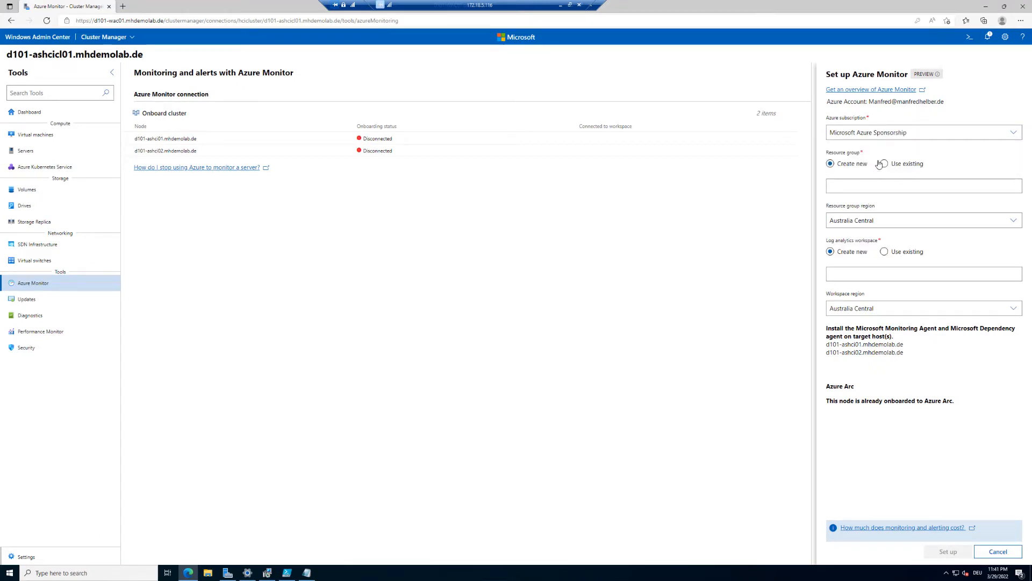
left_click(896, 167)
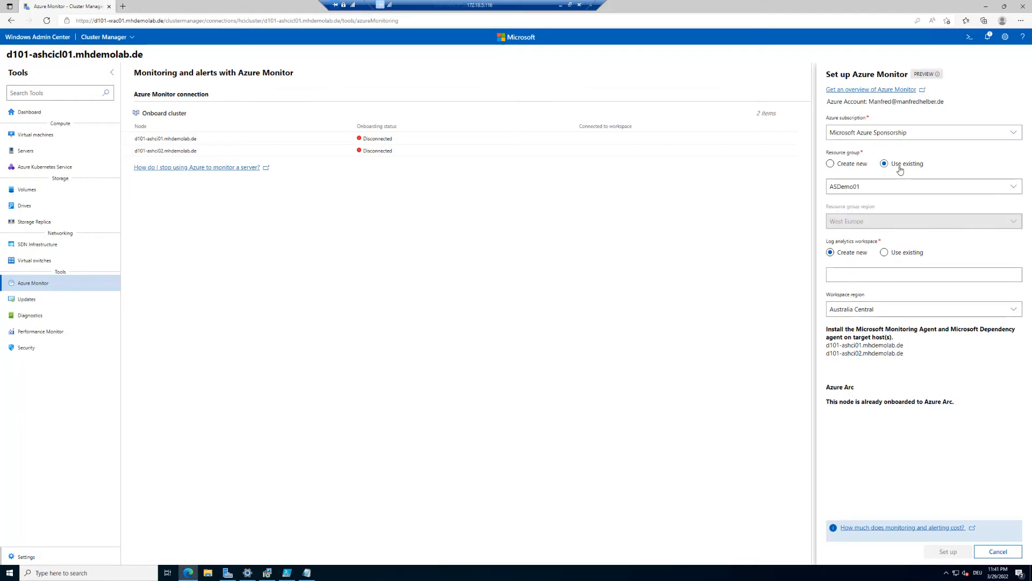
left_click(892, 186)
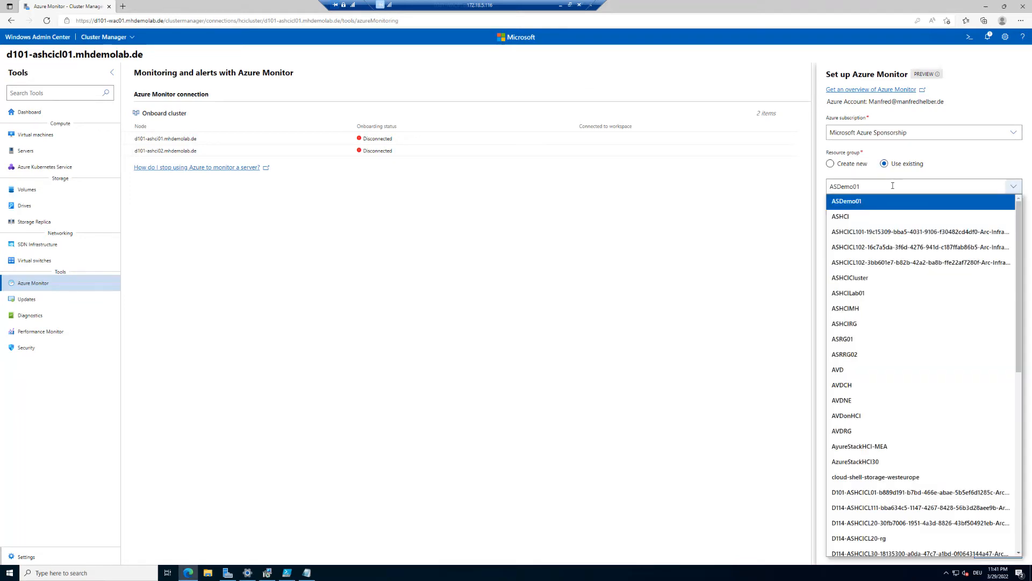
left_click(865, 324)
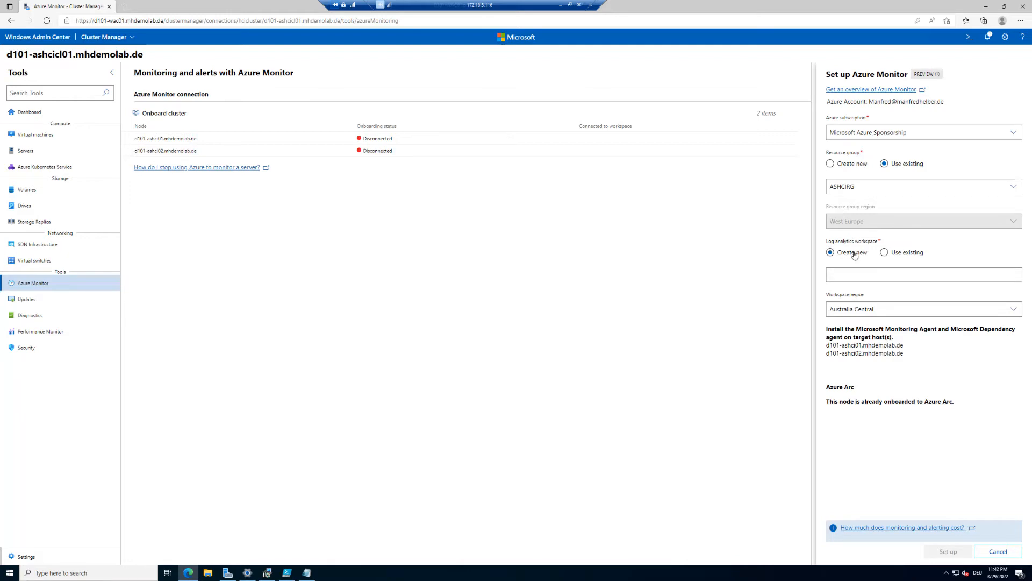
- Create a new Log Analytics workspace named ASHCILog01 in the West Europe region
left_click(884, 254)
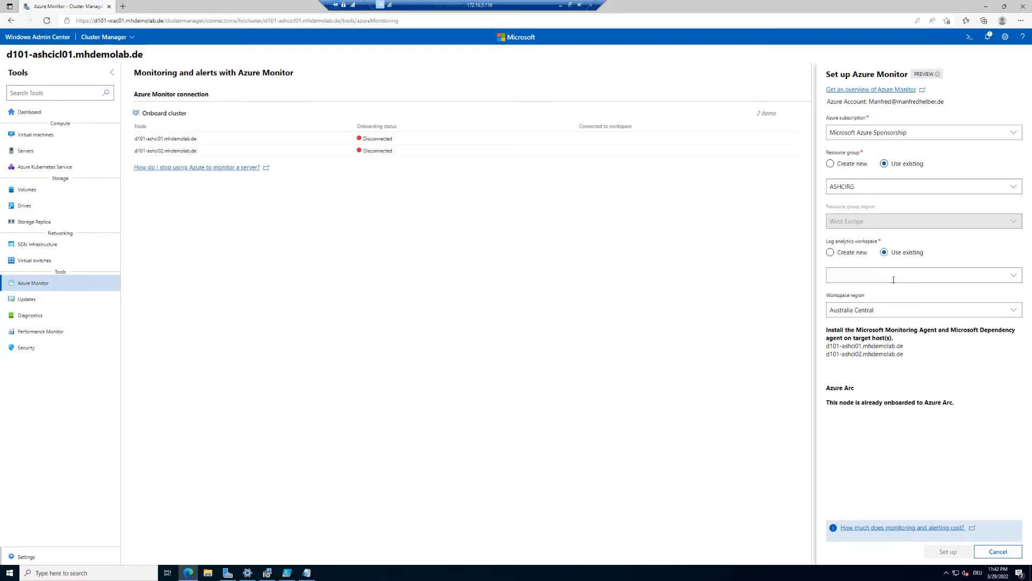
left_click(851, 254)
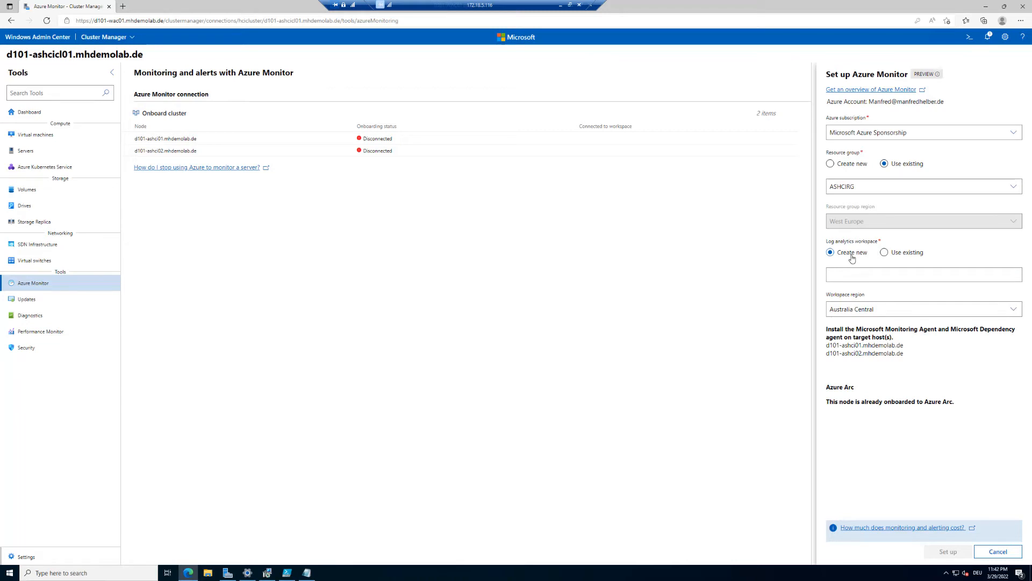
left_click(864, 276)
type("ASHCILog01")
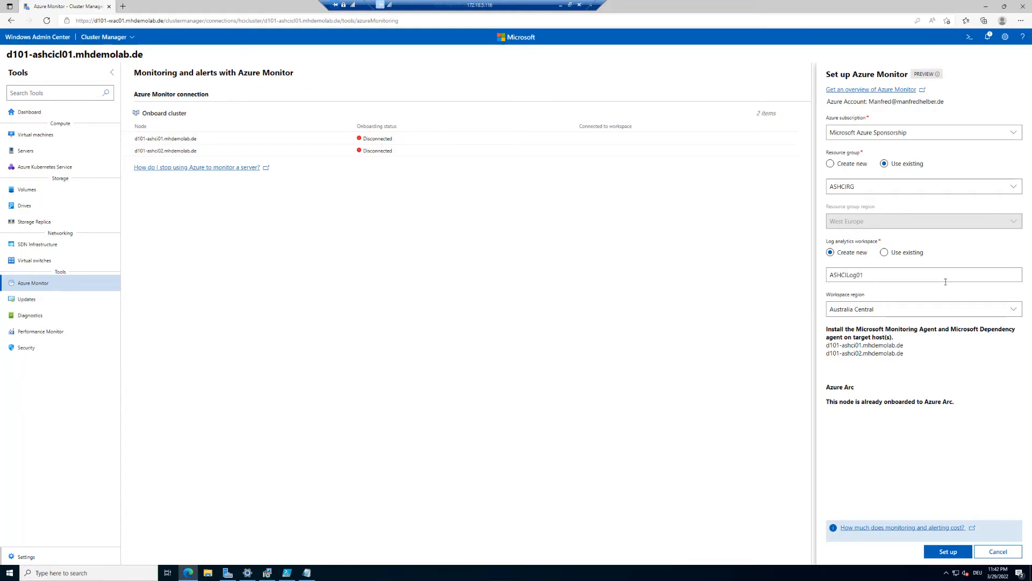
left_click(948, 309)
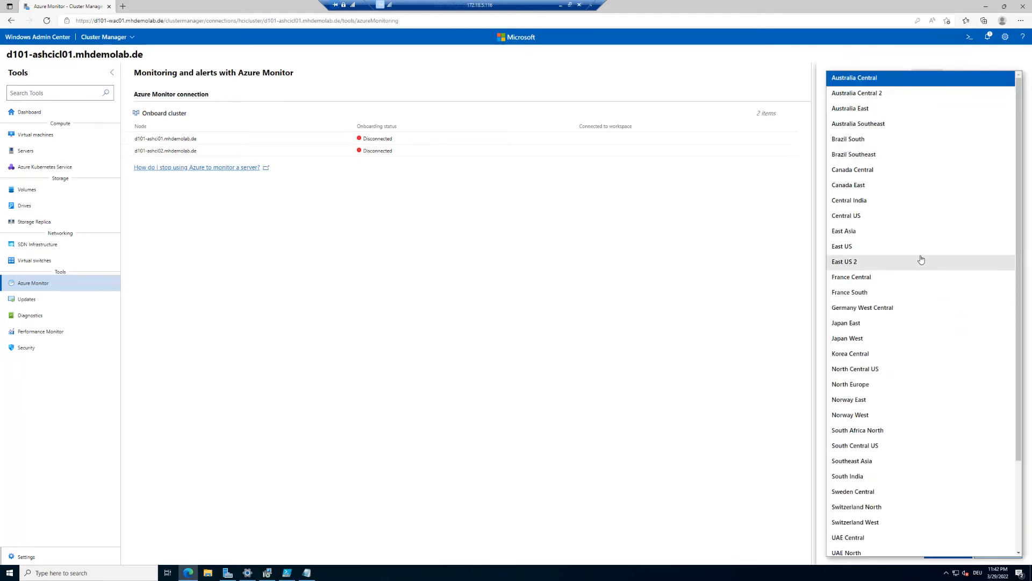
scroll(920, 260, "down", 3)
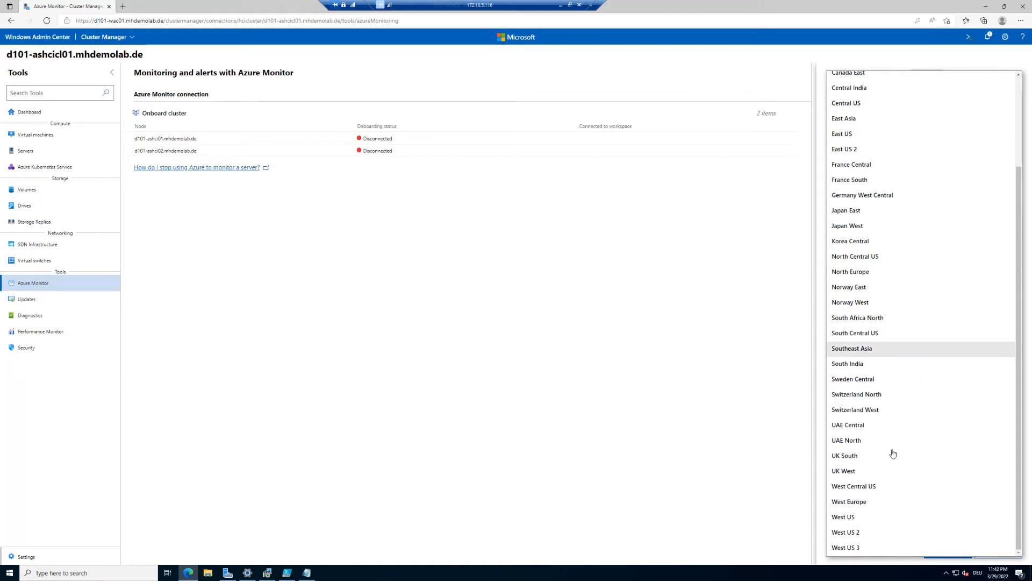
left_click(871, 501)
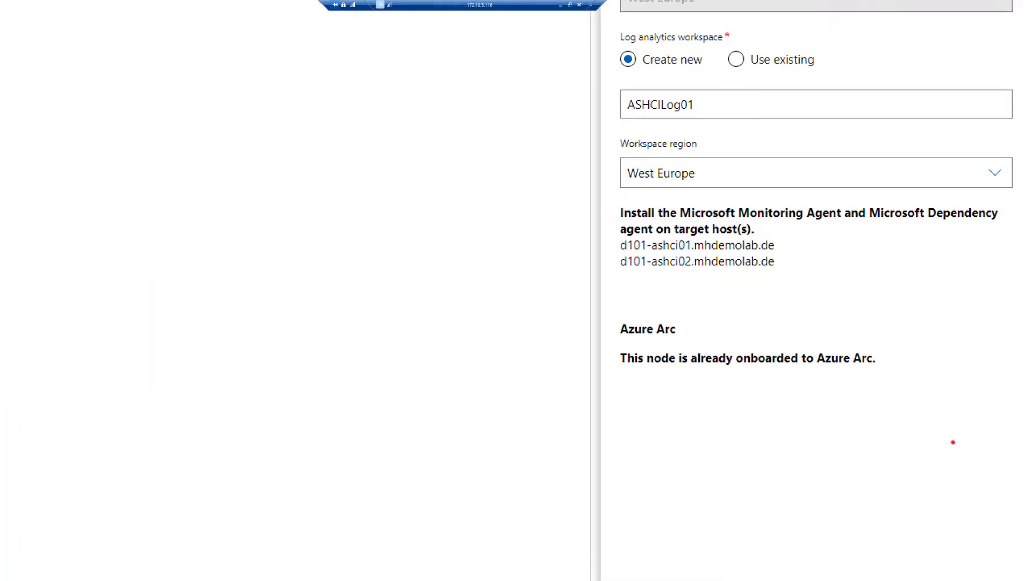
- Check both nodes listed for agent installation, then bring up the header link's menu for a new tab
mouse_move(609, 308)
left_mouse_down()
mouse_move(619, 321)
mouse_move(853, 392)
mouse_move(915, 392)
left_mouse_up()
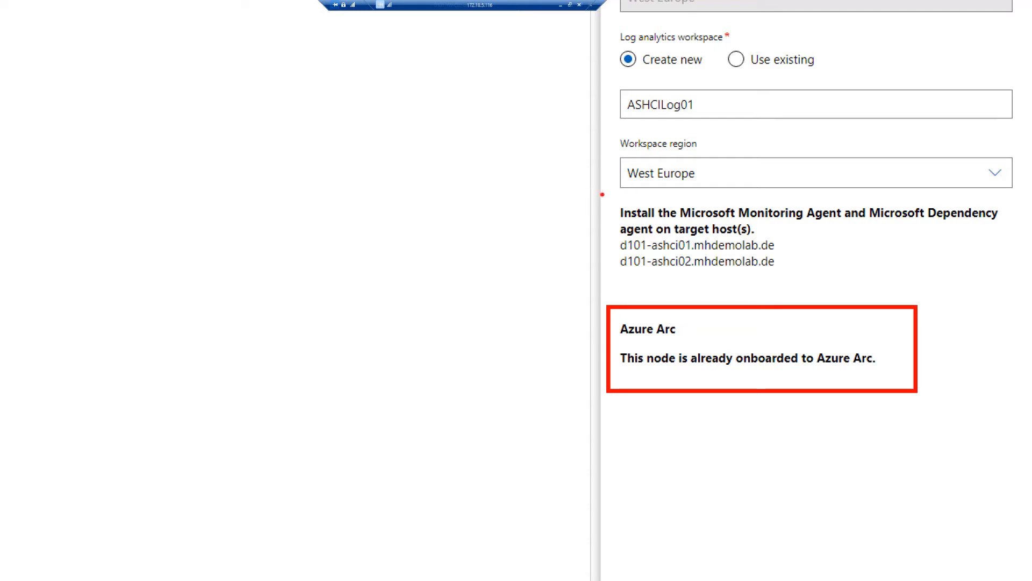
mouse_move(604, 194)
left_mouse_down()
mouse_move(858, 286)
mouse_move(1020, 284)
left_mouse_up()
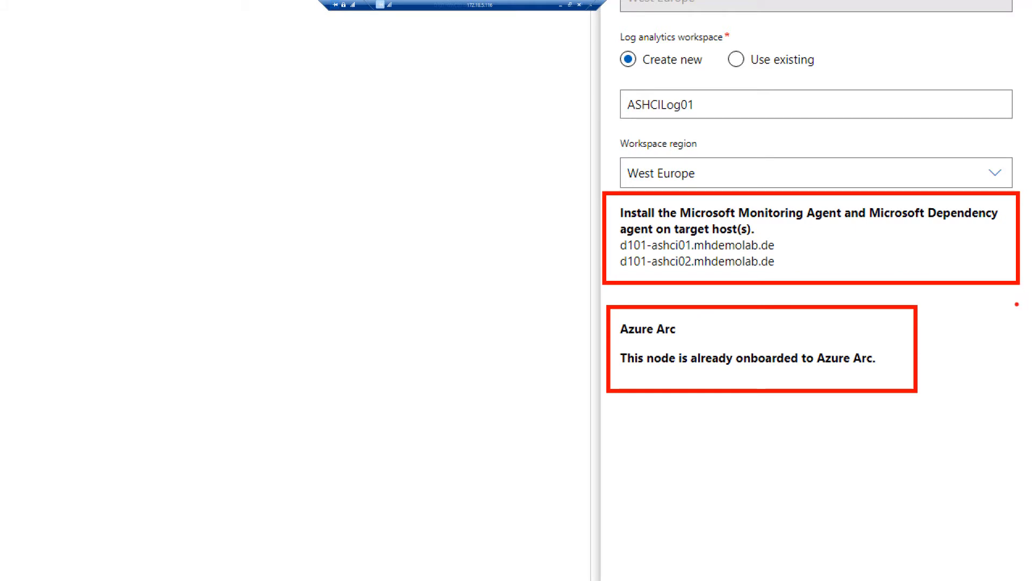
key("Escape")
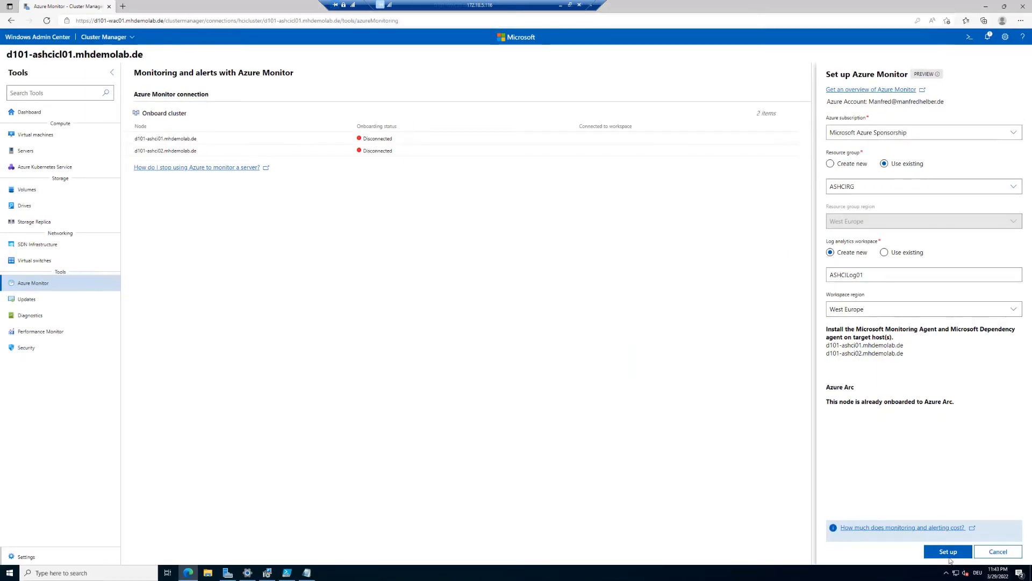
right_click(42, 38)
- In a new tab, connect to D101-ASHCI01 with saved admin credentials for all connections and view Installed apps
left_click(70, 43)
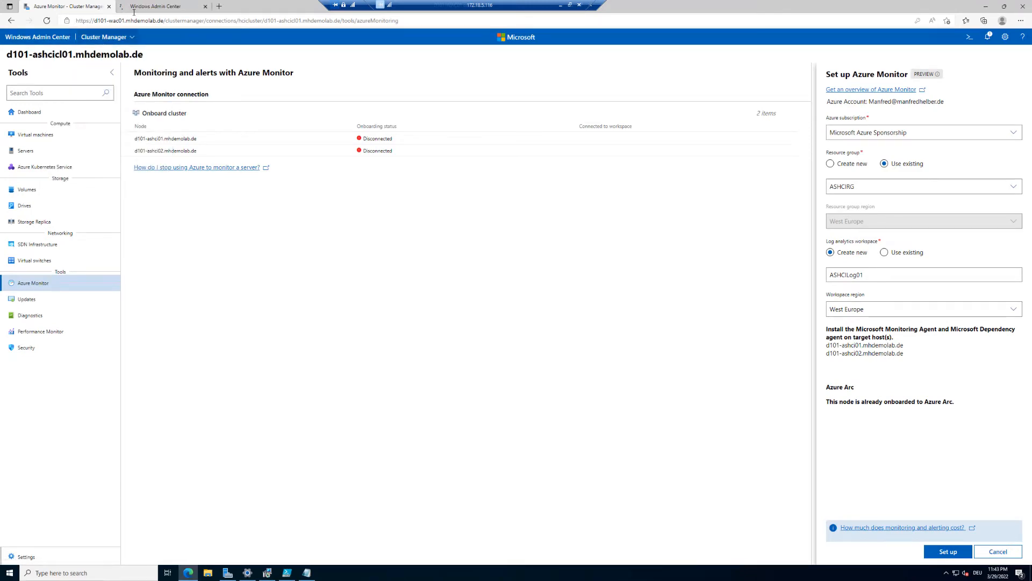
left_click(139, 7)
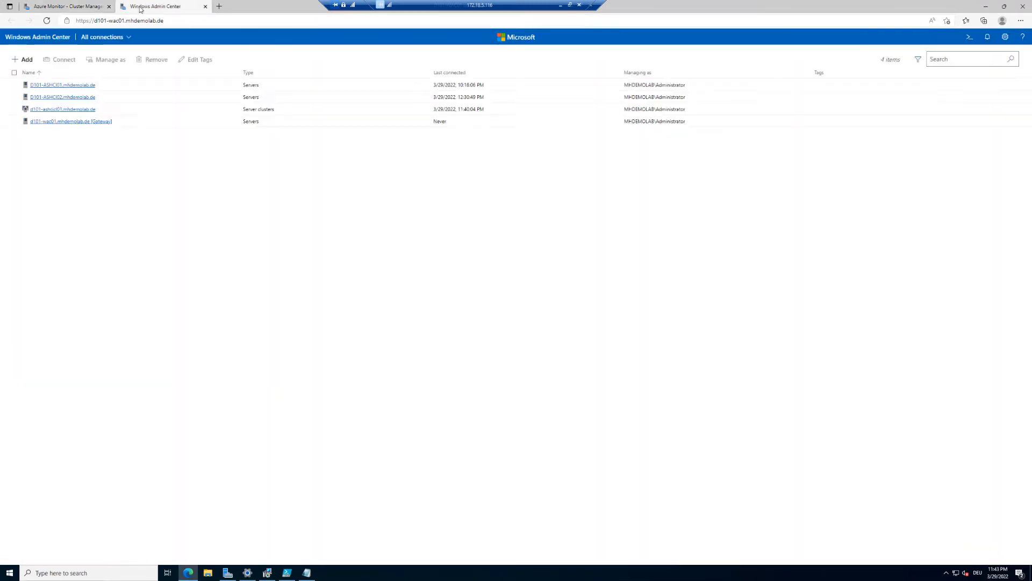
left_click(58, 87)
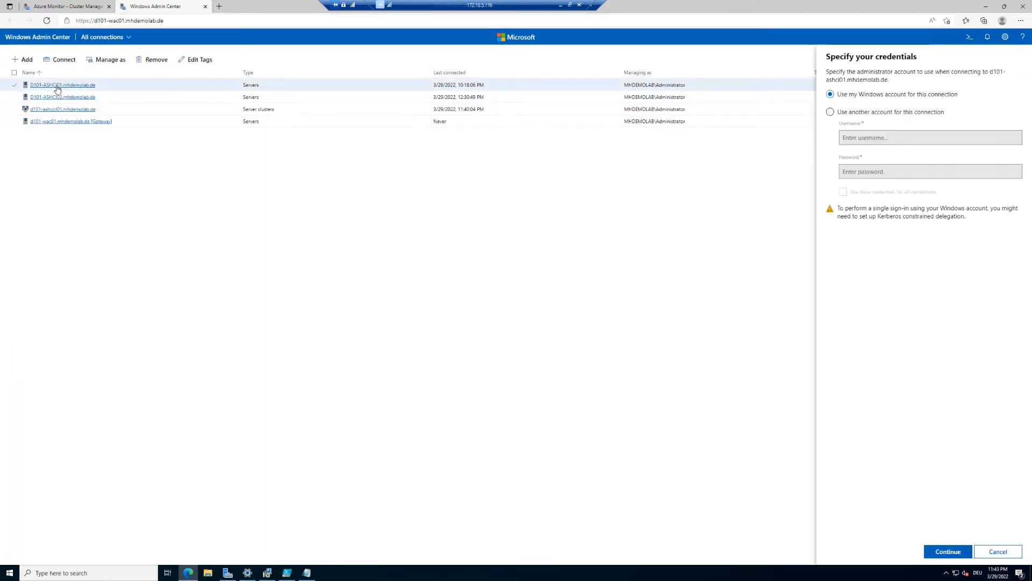
left_click(895, 112)
left_click(898, 138)
left_click(902, 166)
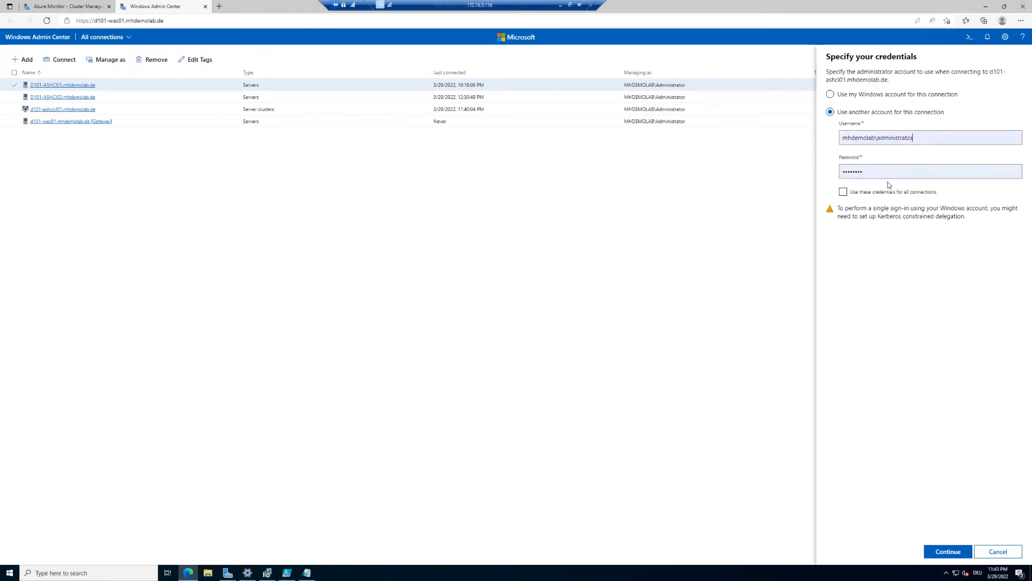
left_click(877, 193)
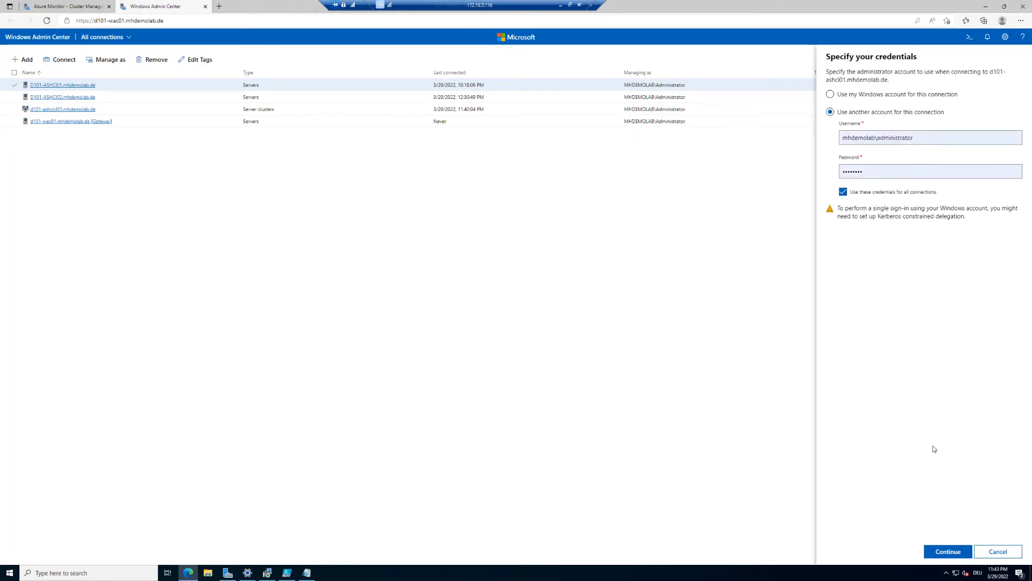
left_click(948, 552)
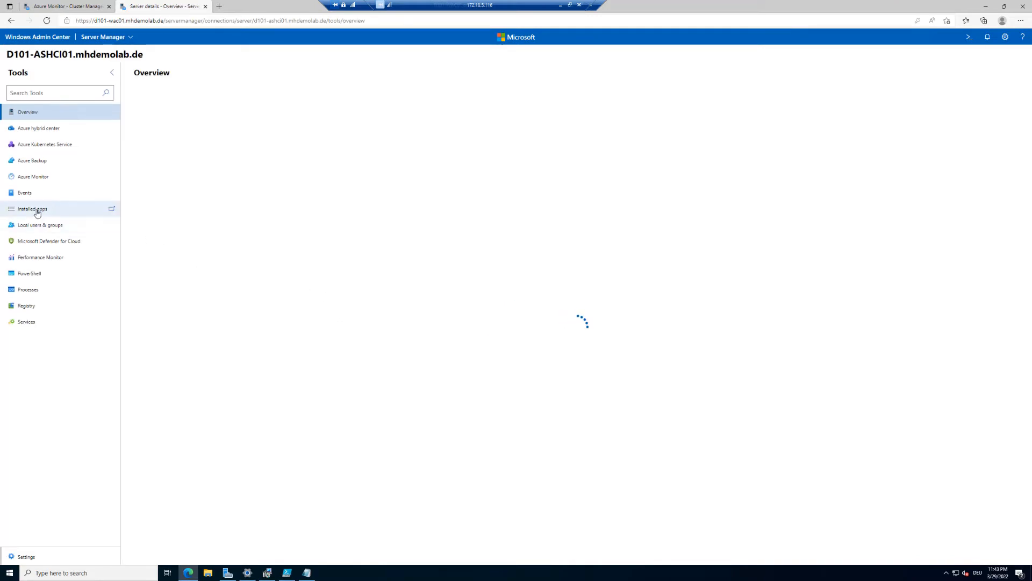
left_click(39, 276)
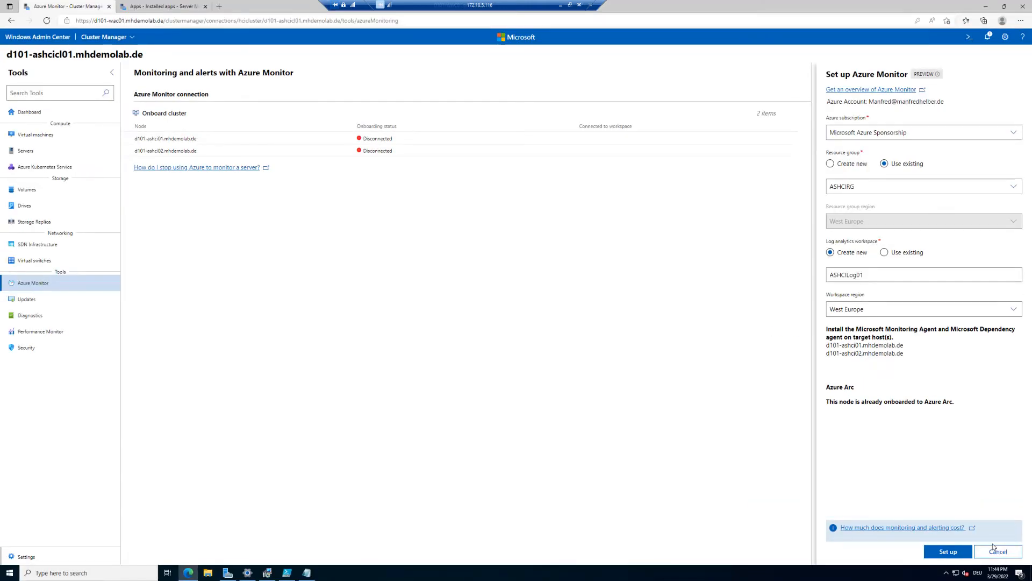
- Launch the Azure Monitor setup for the cluster and bring up the notifications list
left_click(962, 554)
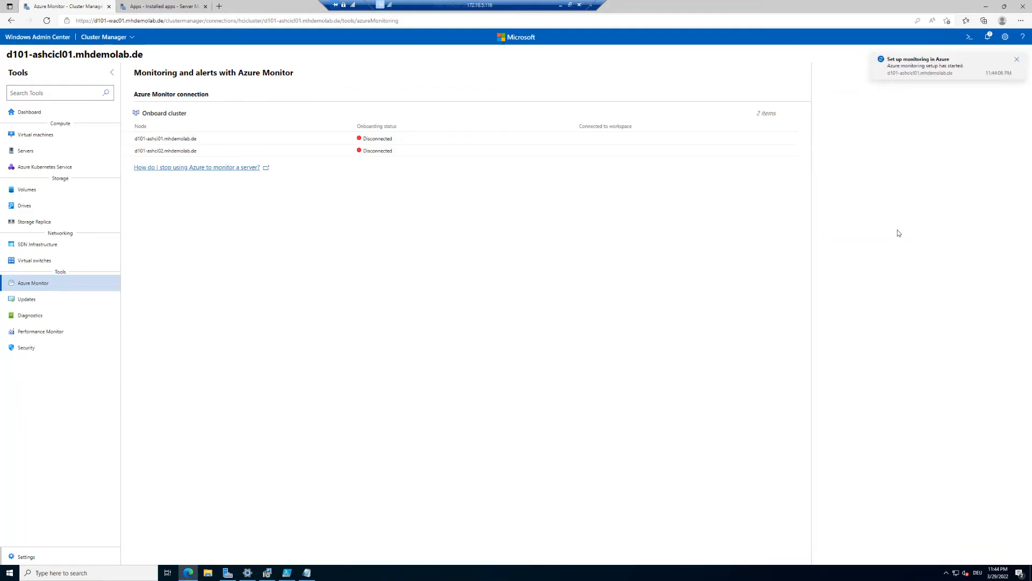
left_click(987, 37)
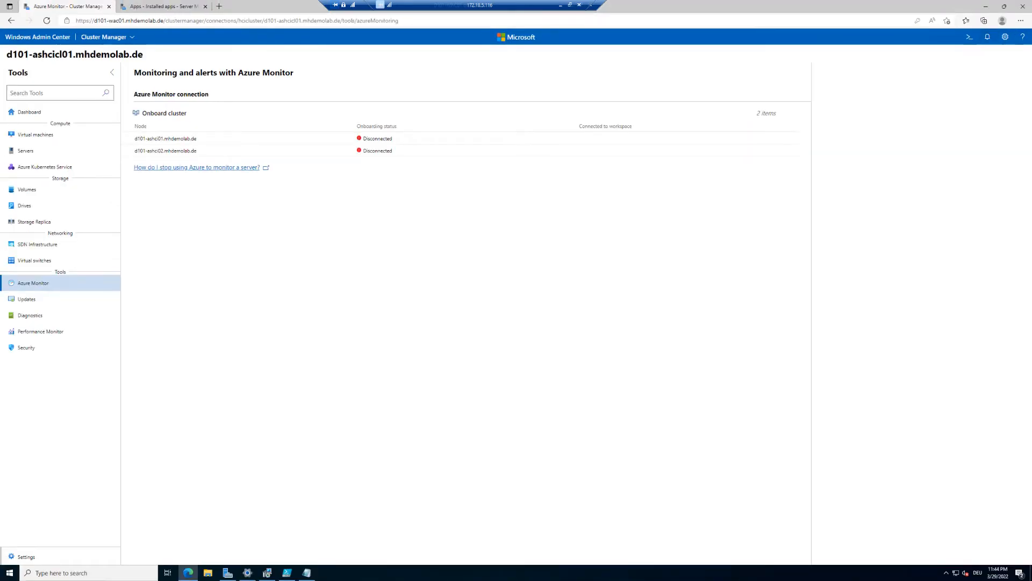
- Check the notifications list, which shows the Azure monitoring setup still in progress
left_click(988, 39)
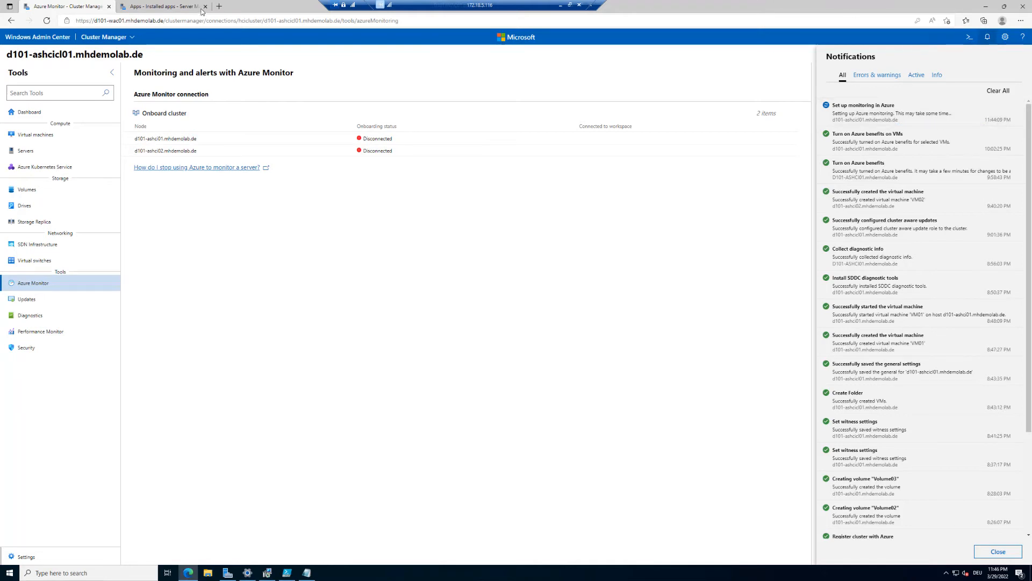
- Refresh the server's installed apps several times, then confirm both nodes show Connected to ASHCILog01
left_click(161, 7)
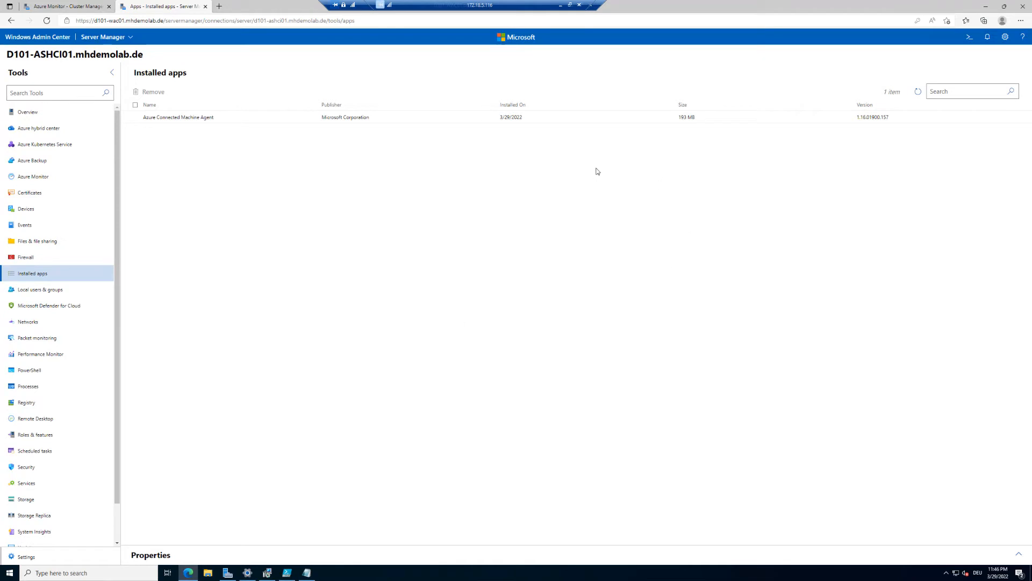
left_click(918, 92)
left_click(918, 92)
left_click(917, 93)
left_click(70, 5)
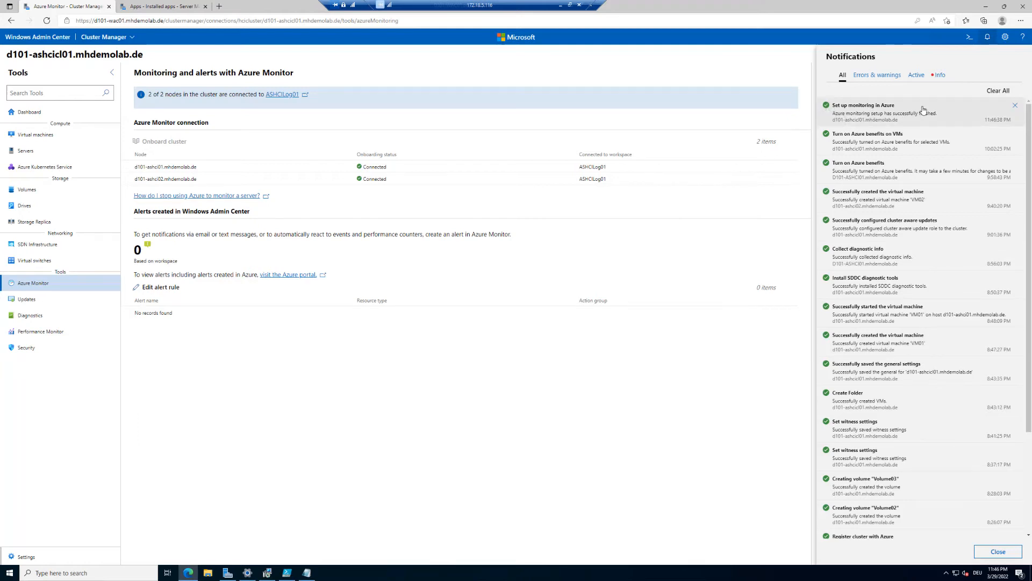
- Confirm Dependency Agent and Microsoft Monitoring Agent in the refreshed installed apps, then return to Azure Monitor
left_click(764, 60)
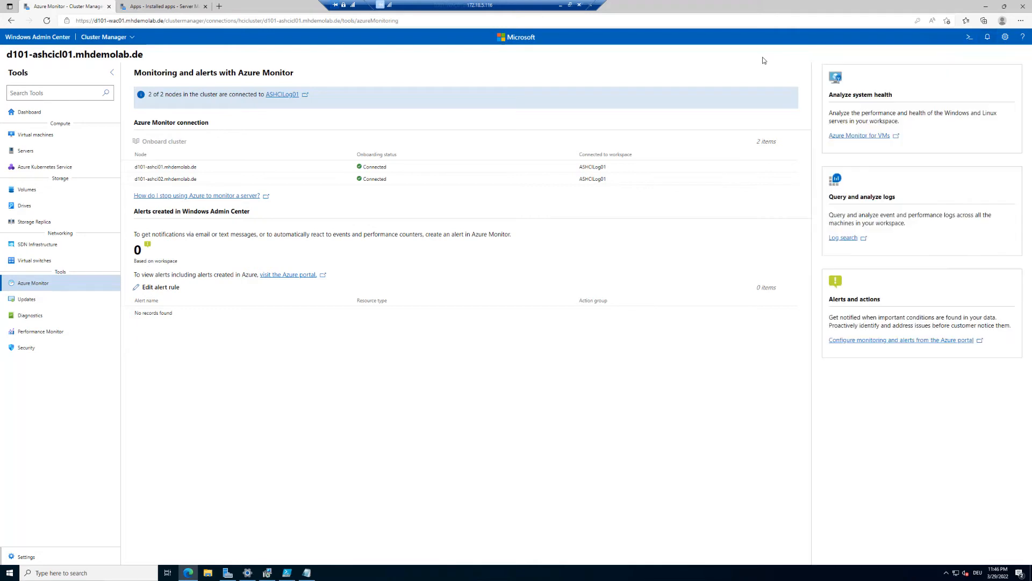
left_click(164, 7)
left_click(917, 92)
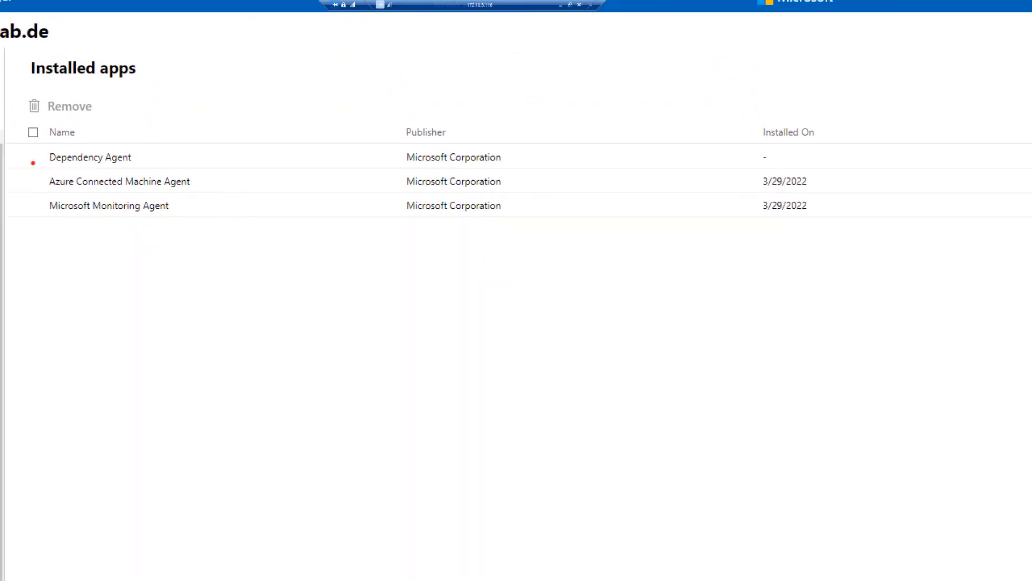
mouse_move(39, 142)
left_mouse_down()
mouse_move(285, 189)
mouse_move(479, 189)
mouse_move(545, 166)
left_mouse_up()
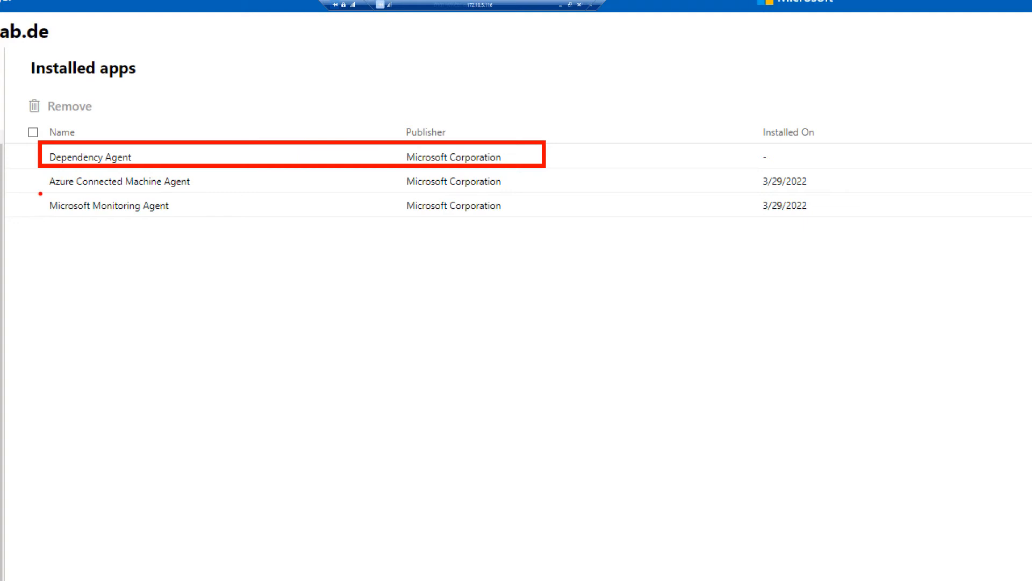
mouse_move(36, 192)
left_mouse_down()
mouse_move(195, 226)
mouse_move(442, 237)
mouse_move(558, 234)
mouse_move(561, 218)
left_mouse_up()
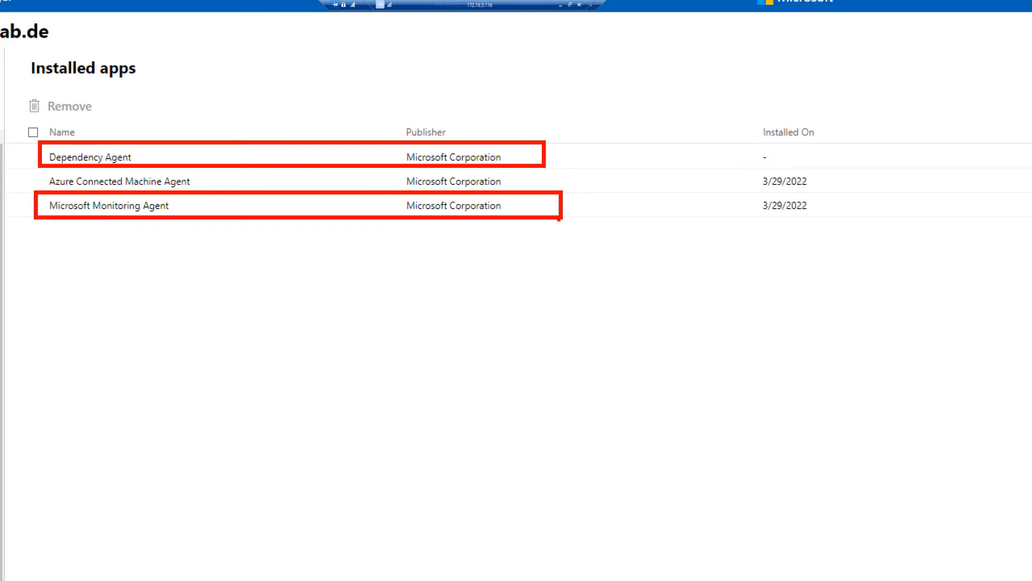
left_click(65, 6)
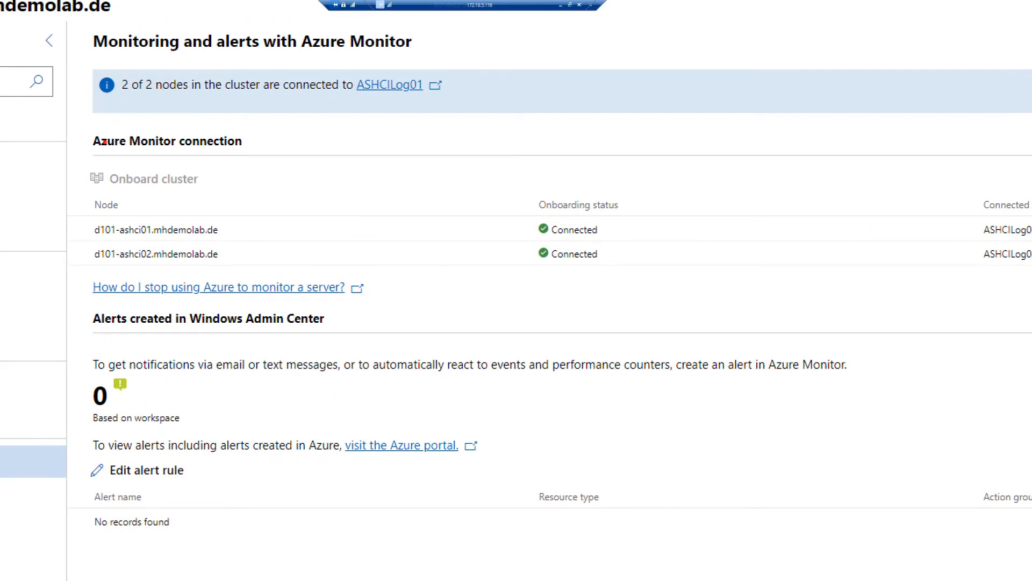
mouse_move(76, 187)
left_mouse_down()
mouse_move(350, 255)
mouse_move(626, 261)
mouse_move(729, 281)
left_mouse_up()
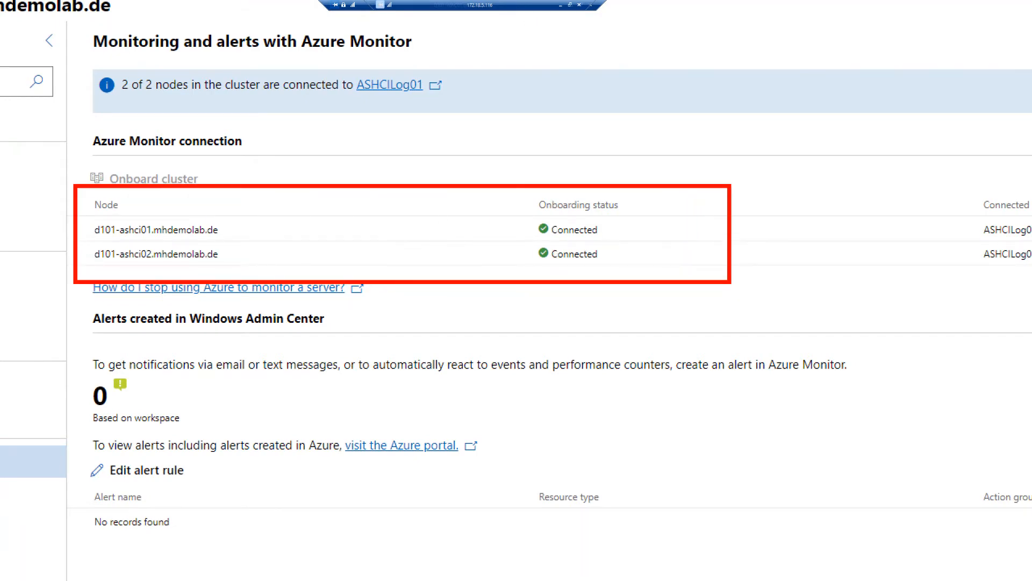
key("Escape")
key("ctrl+1")
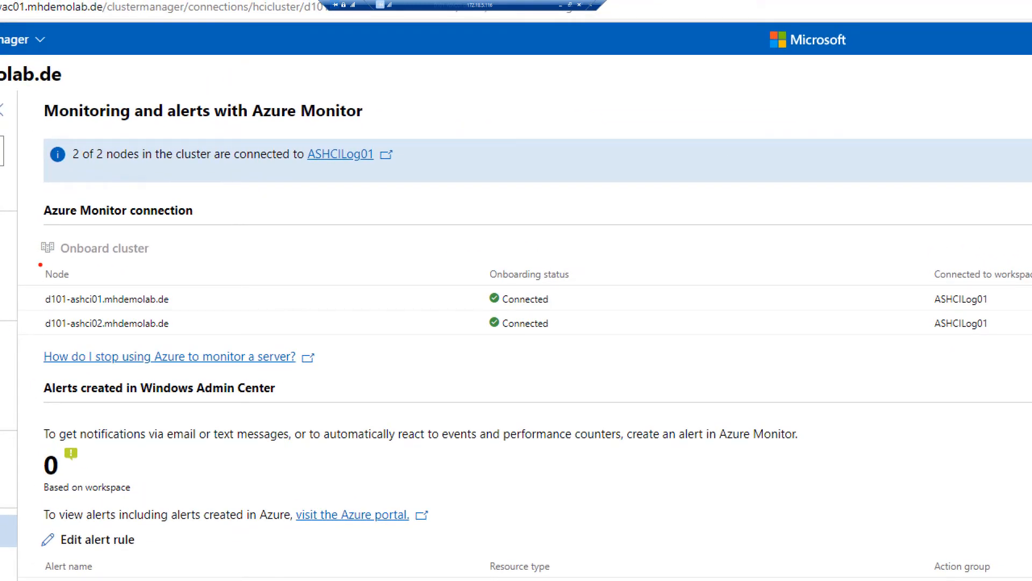
mouse_move(27, 262)
left_mouse_down()
mouse_move(305, 323)
mouse_move(1019, 344)
left_mouse_up()
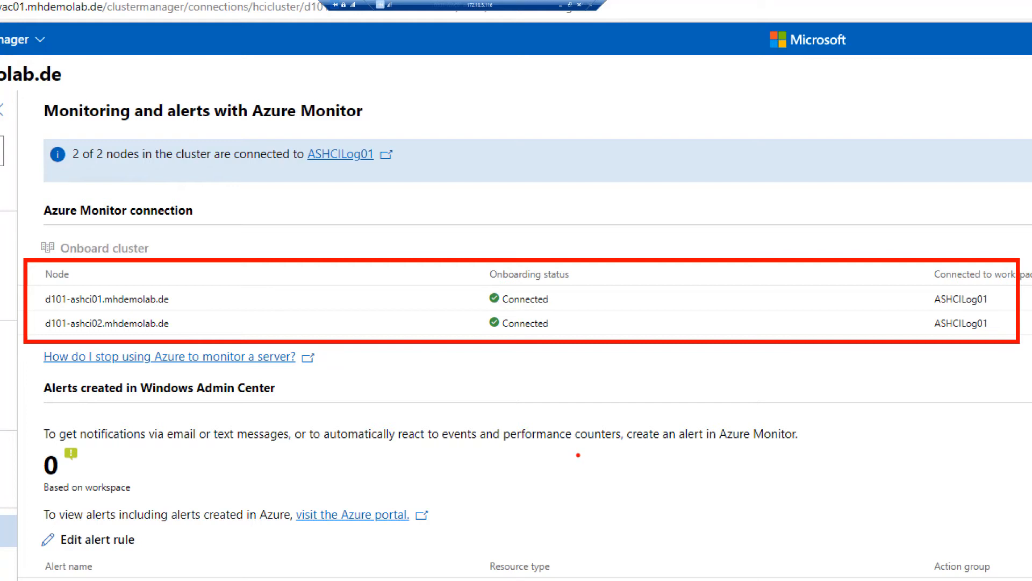
key("Escape")
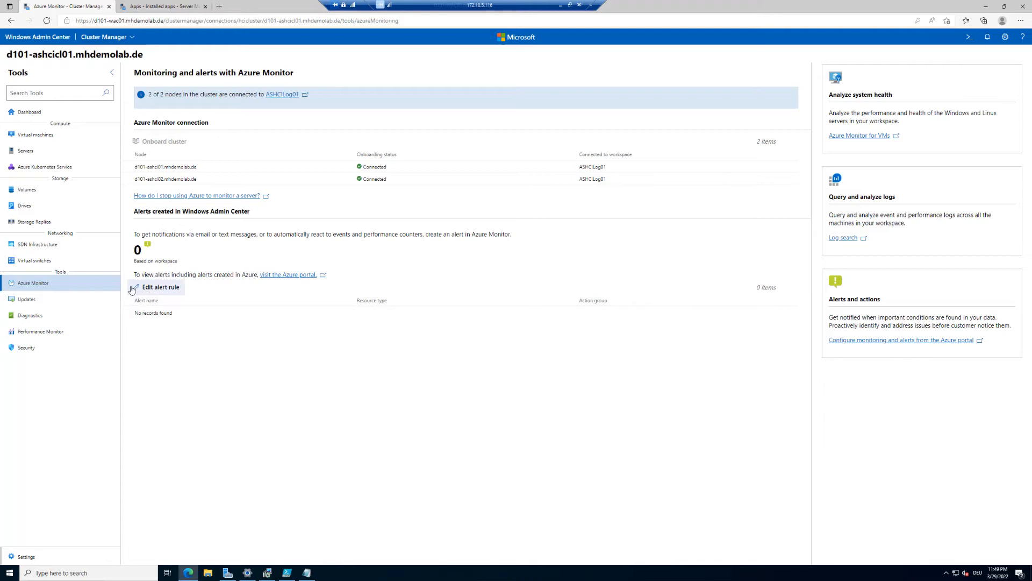
- Open server health alert settings and select CPU, disk, memory, heartbeat, critical error and Health service alerts
left_click(169, 292)
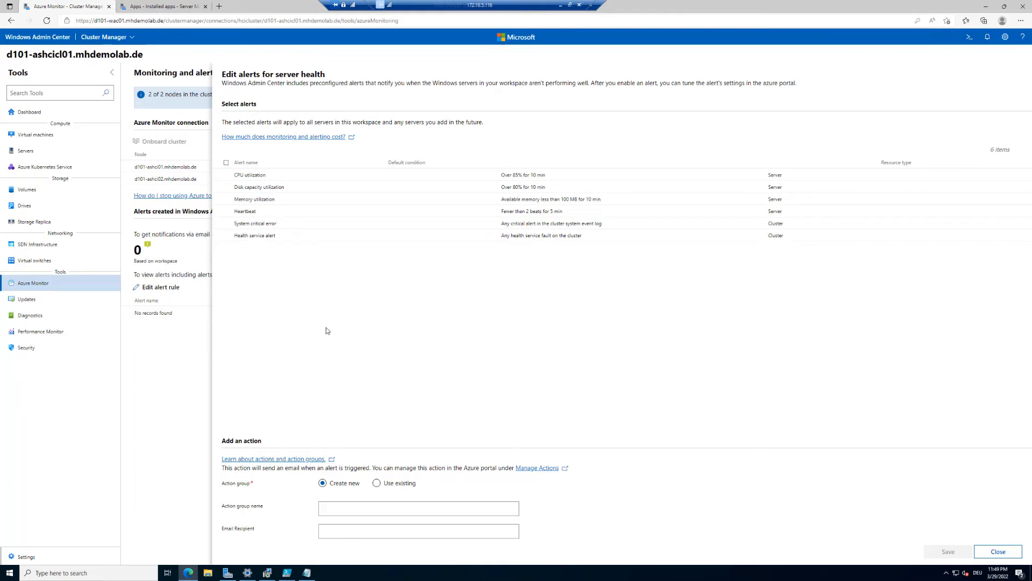
left_click(226, 175)
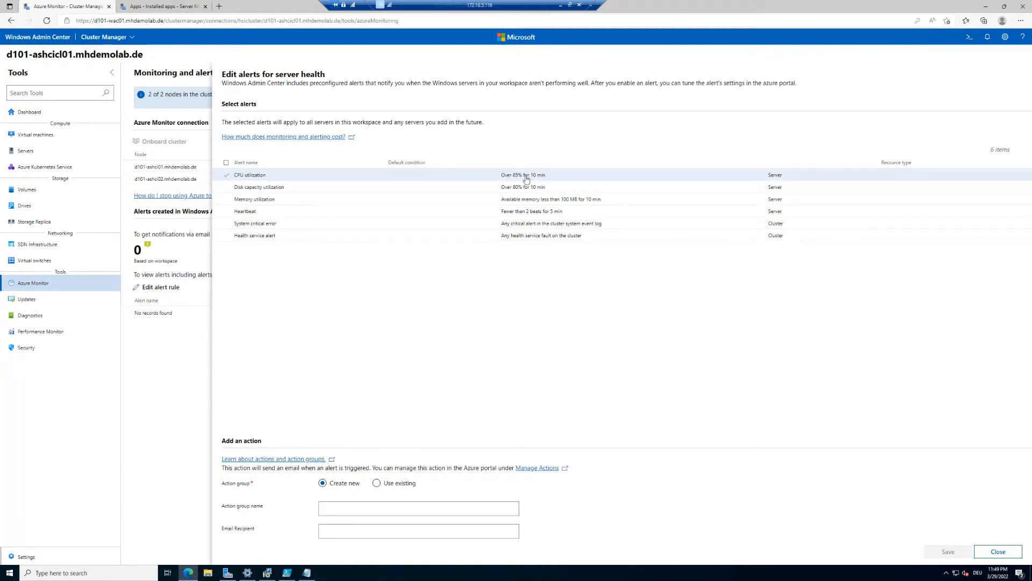
left_click(225, 187)
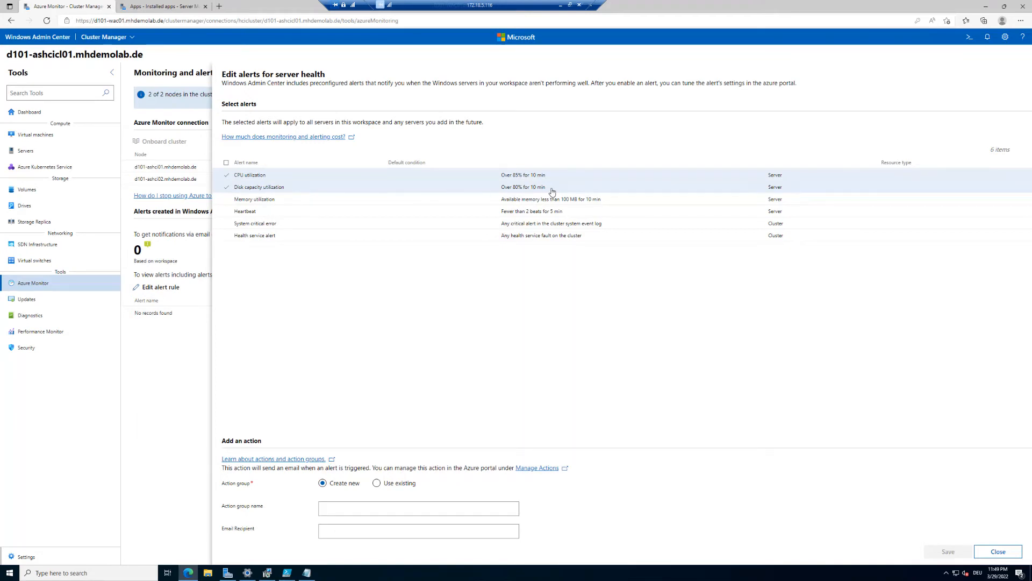
left_click(224, 203)
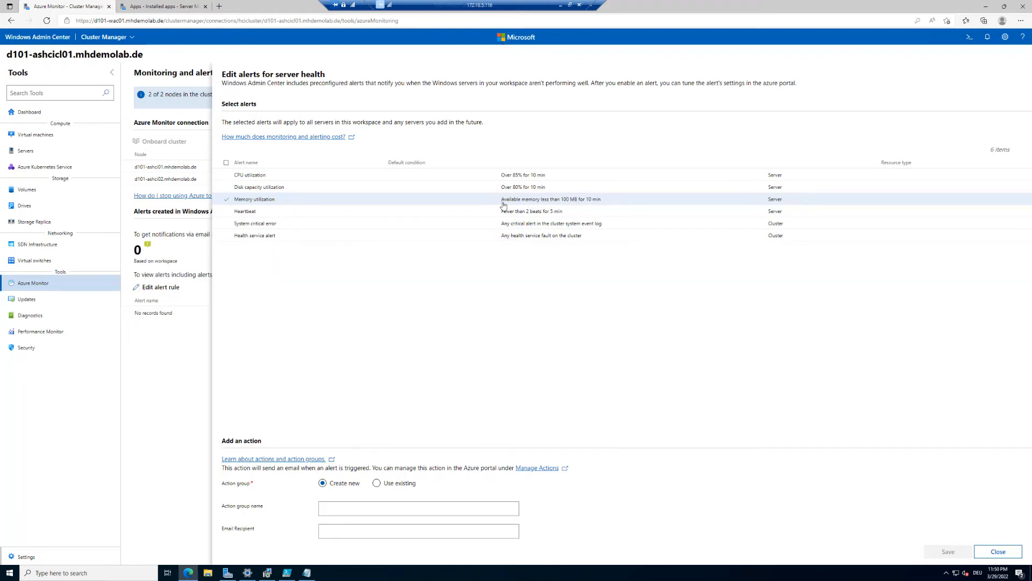
left_click(226, 213)
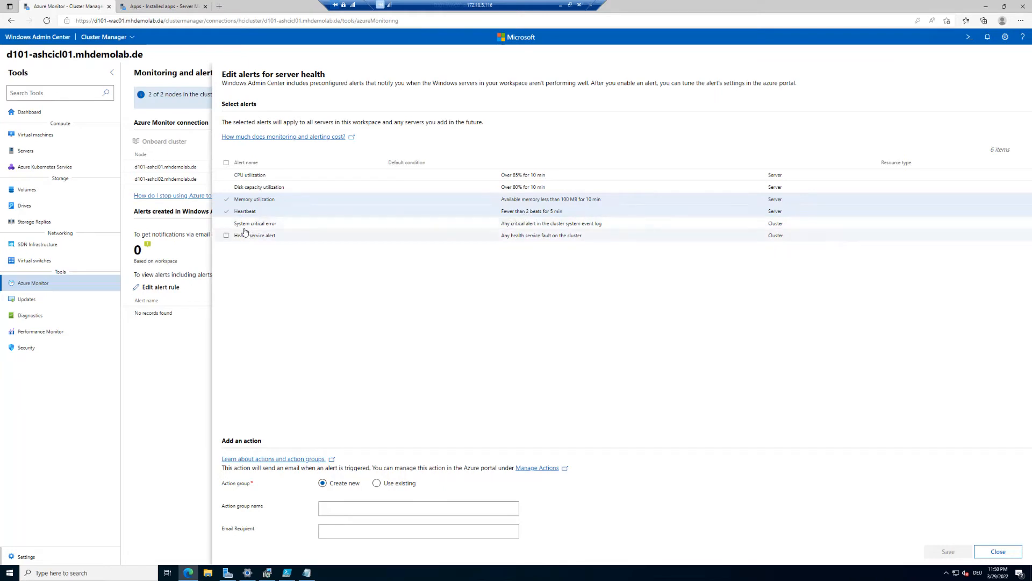
left_click(228, 224)
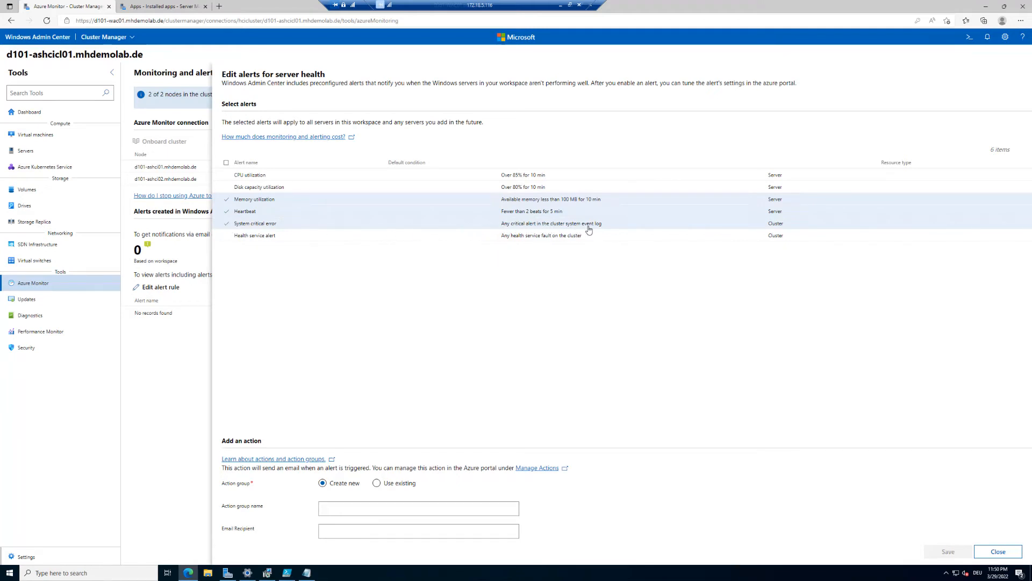
left_click(226, 238)
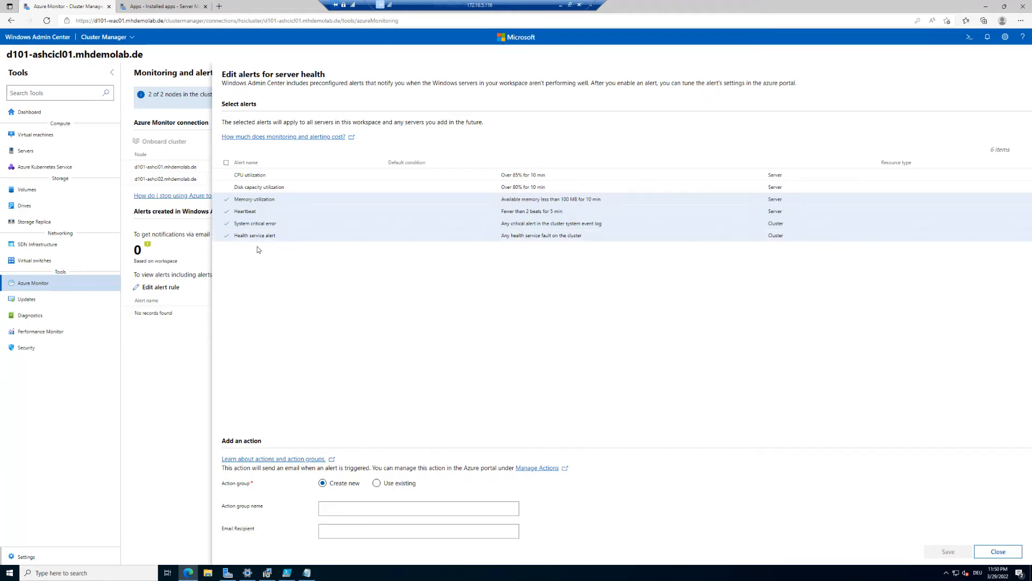
left_click(226, 164)
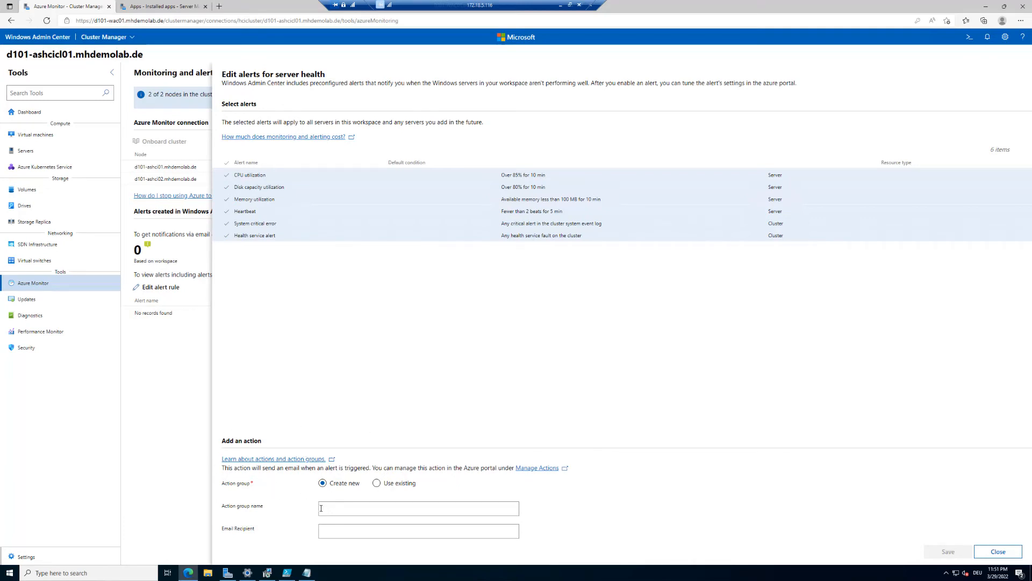
- Create a new action group named ASHCIAG01 that e-mails the saved recipient address
left_click(399, 483)
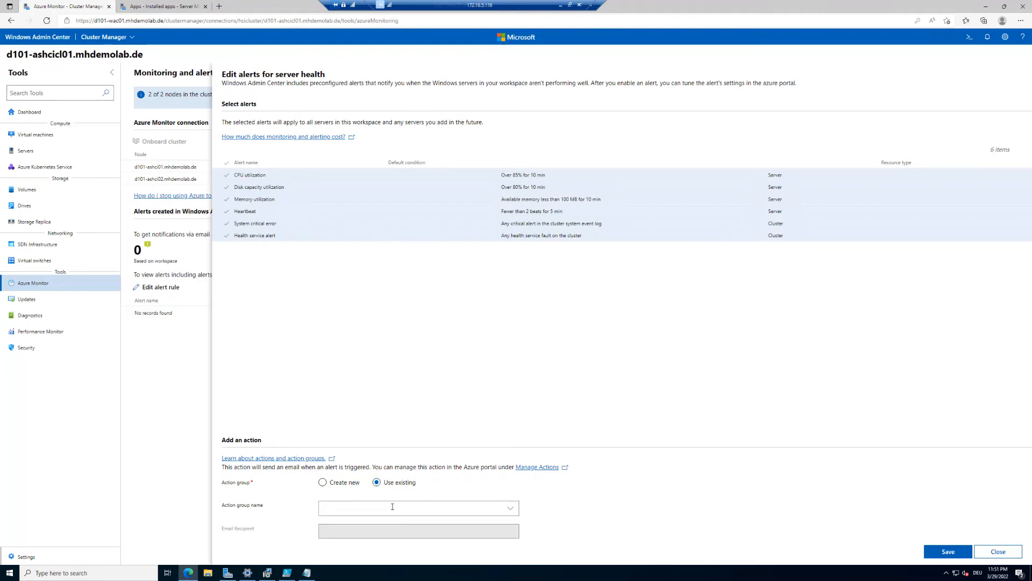
left_click(323, 483)
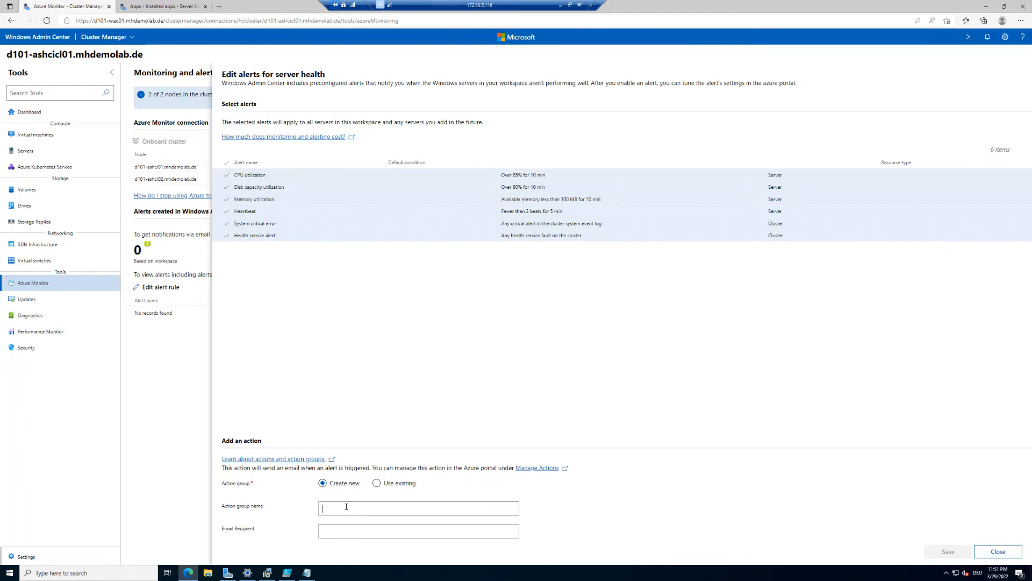
type("ASHCIAG01")
left_click(354, 527)
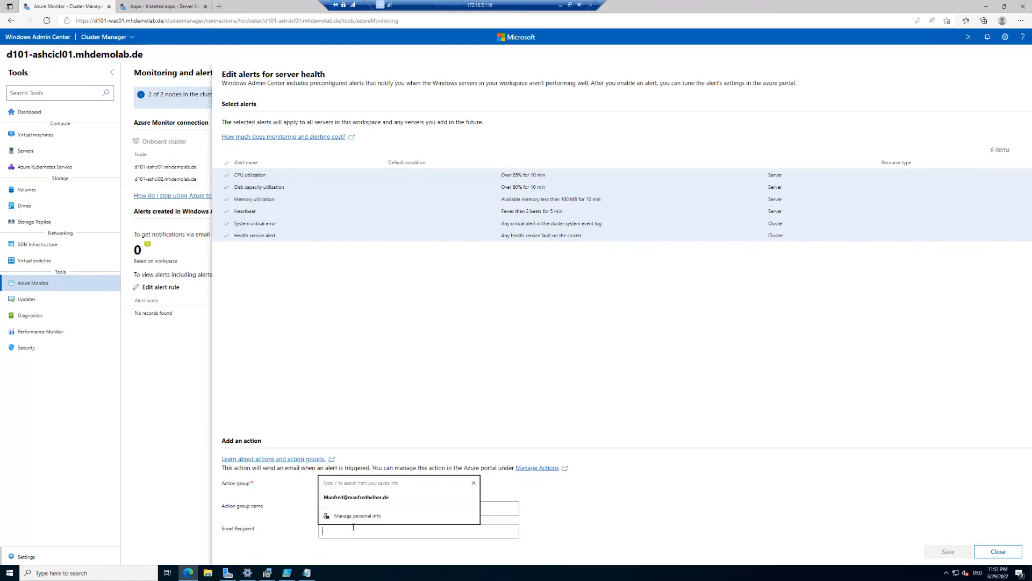
left_click(385, 498)
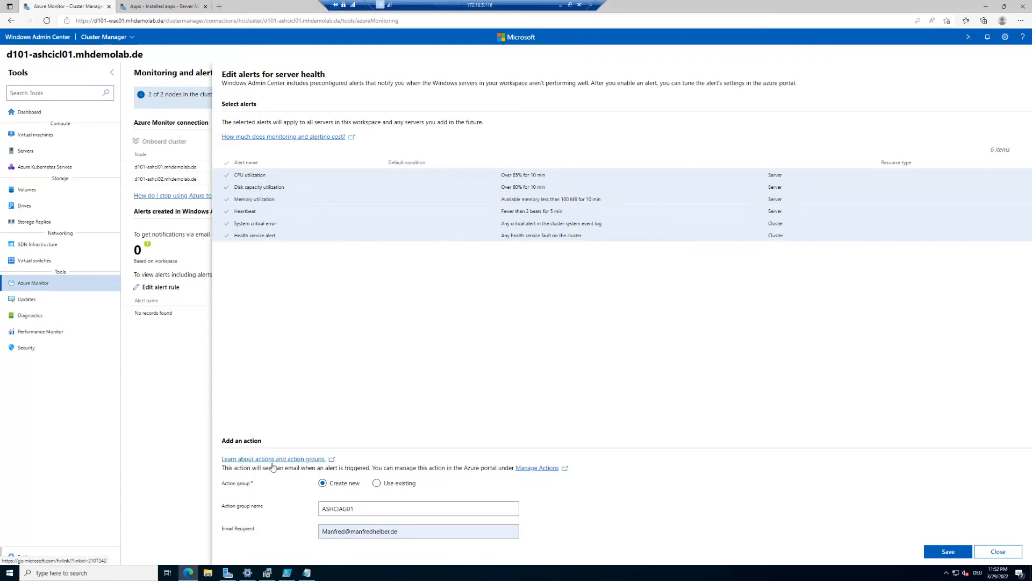
- Open the Manage Actions link in a new browser tab and switch to it
right_click(536, 471)
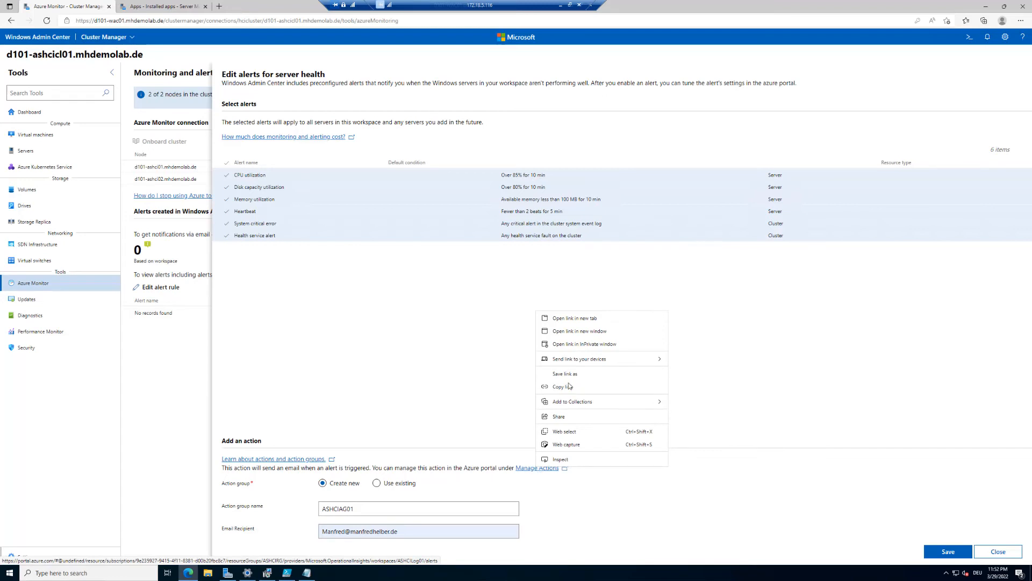
left_click(590, 322)
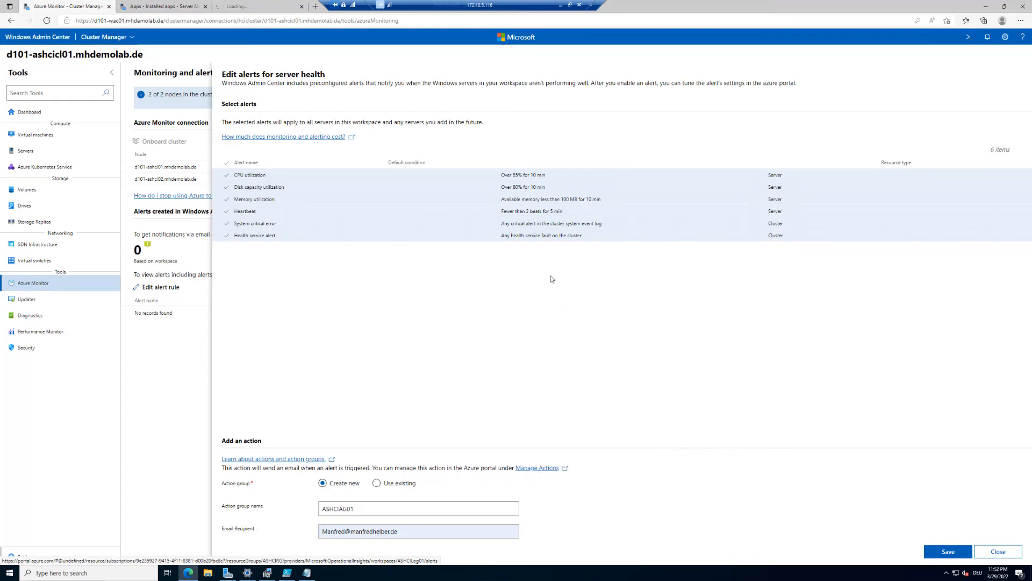
left_click(263, 6)
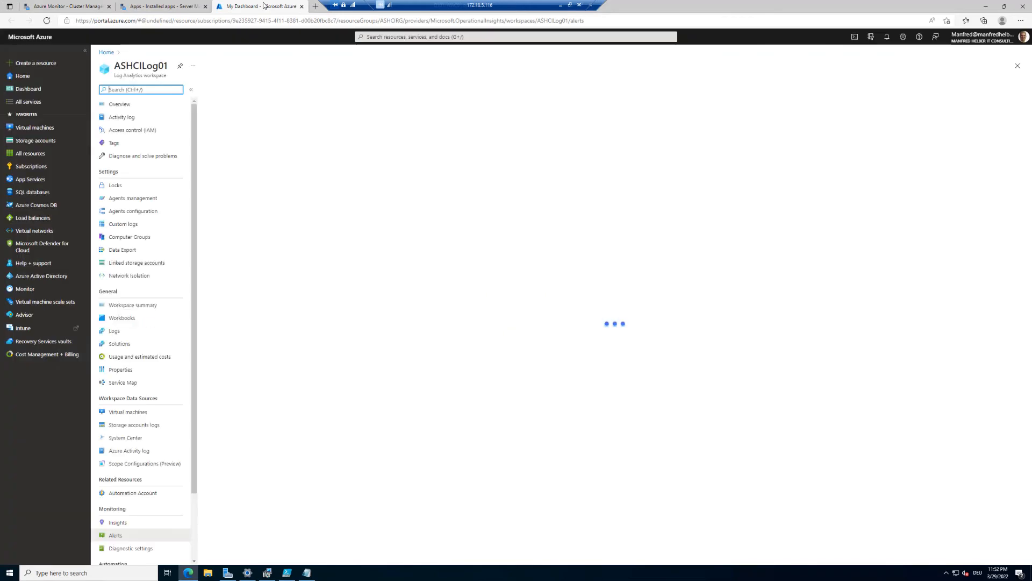
- Confirm the ASHCILog01 workspace has no alert rules, then return to the Cluster Manager tab
left_click_drag(115, 63, 170, 63)
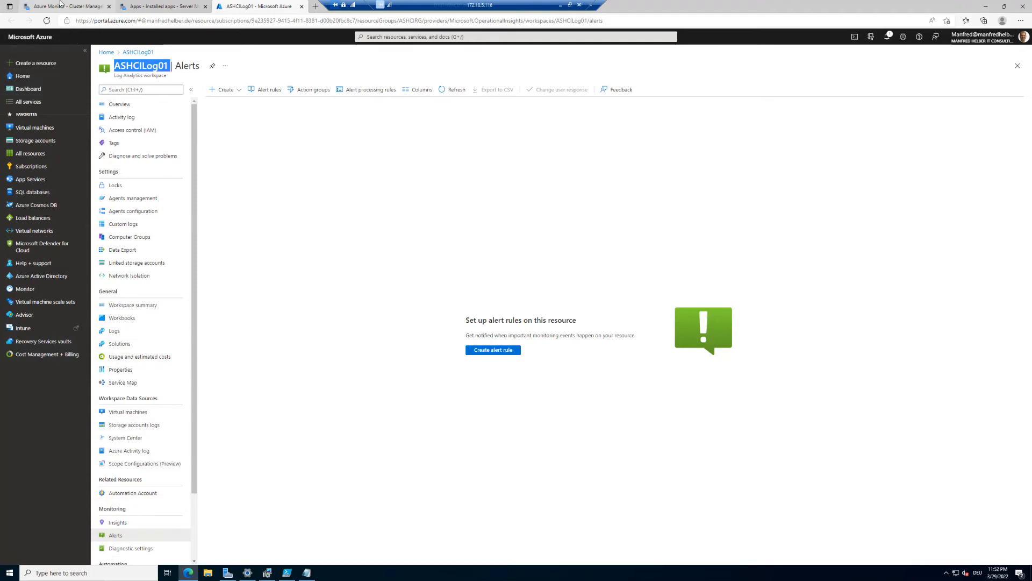
left_click(60, 5)
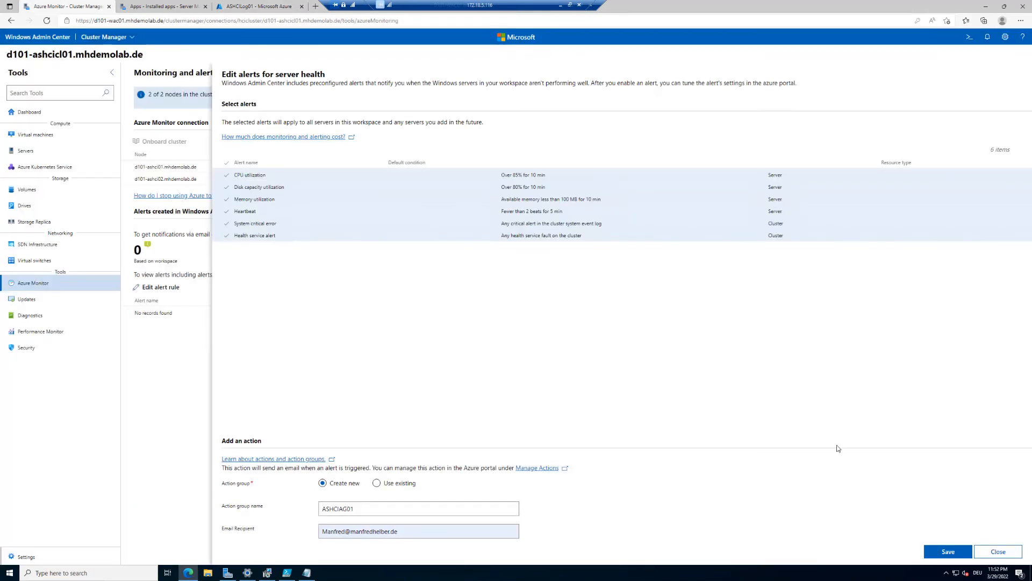
- Save the six alert rules with action group ASHCIAG01, check notifications, and bring up the Outlook confirmation
left_click(948, 551)
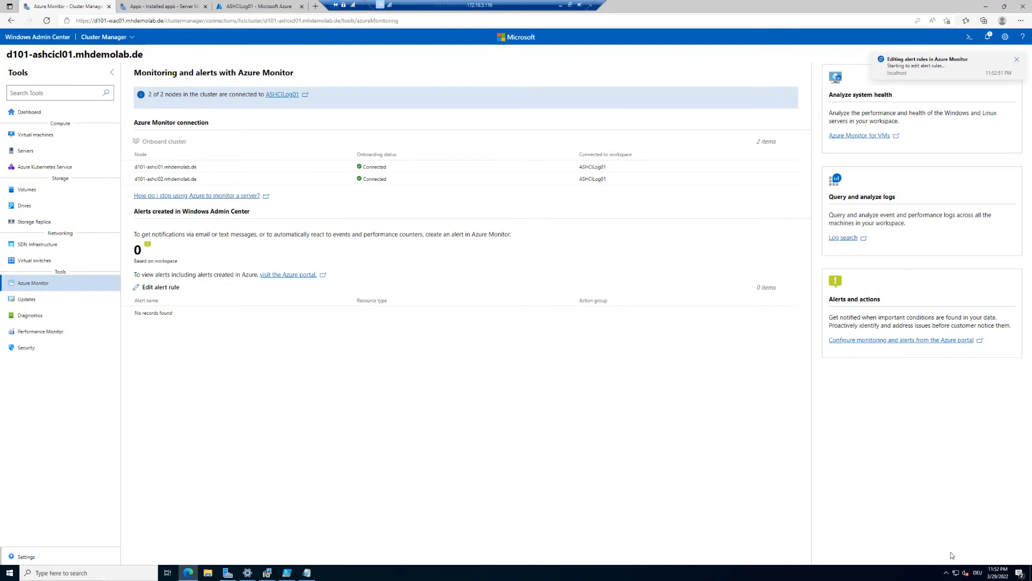
left_click(987, 36)
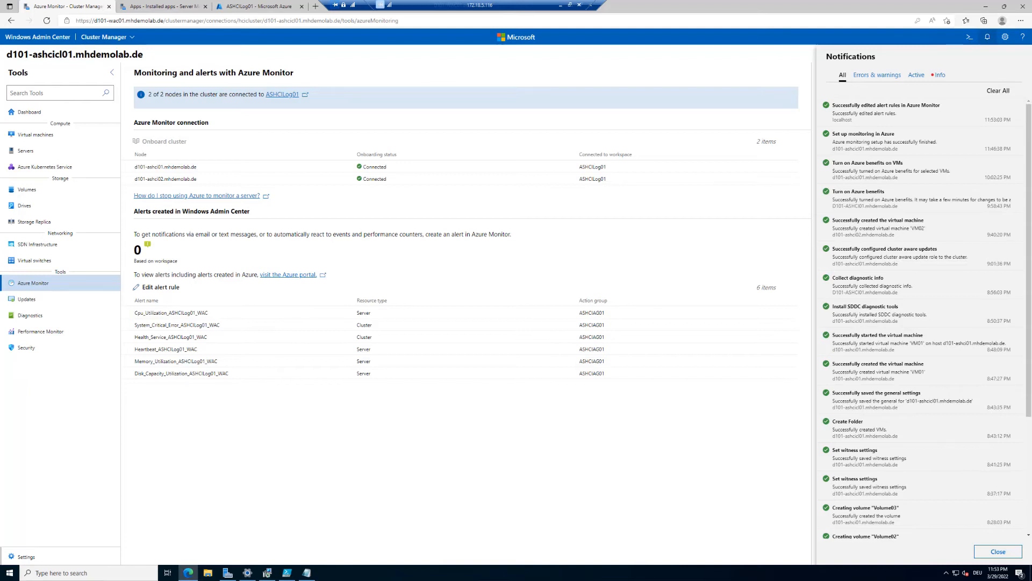
left_click(475, 469)
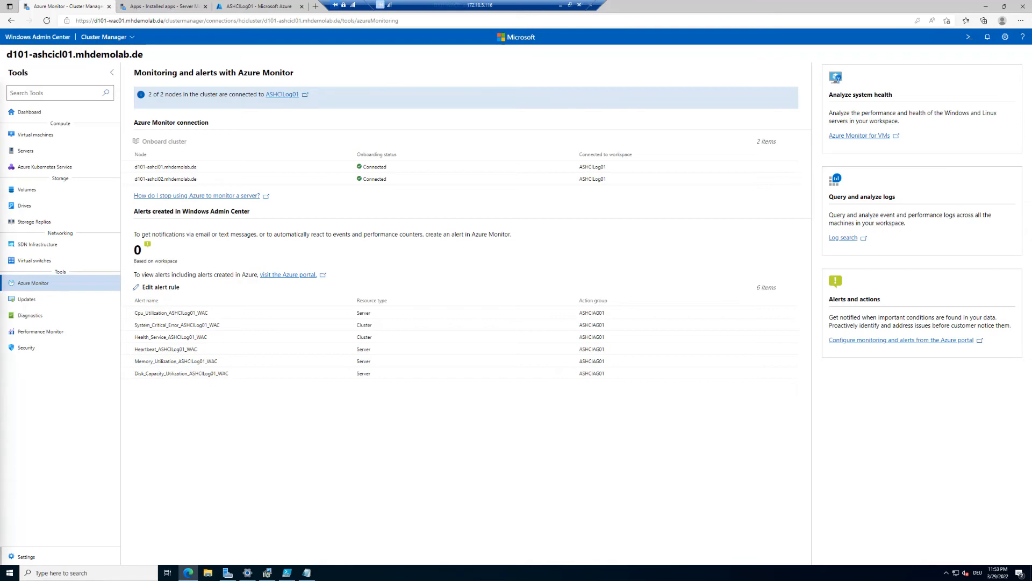
left_click_drag(0, 116, 359, 101)
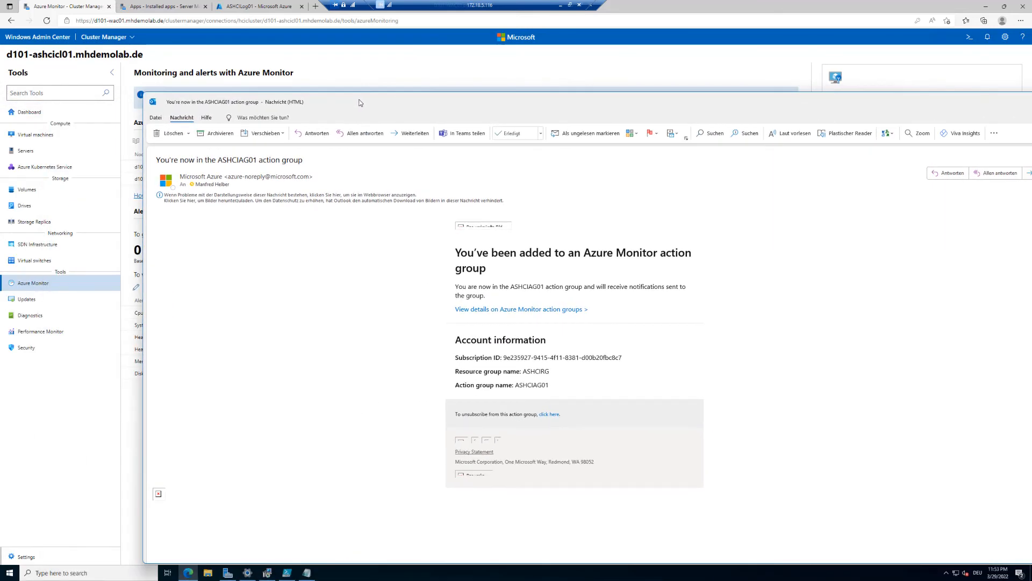
- Maximize the Outlook confirmation e-mail, download its blocked pictures, then close it
double_click(360, 102)
left_click(178, 103)
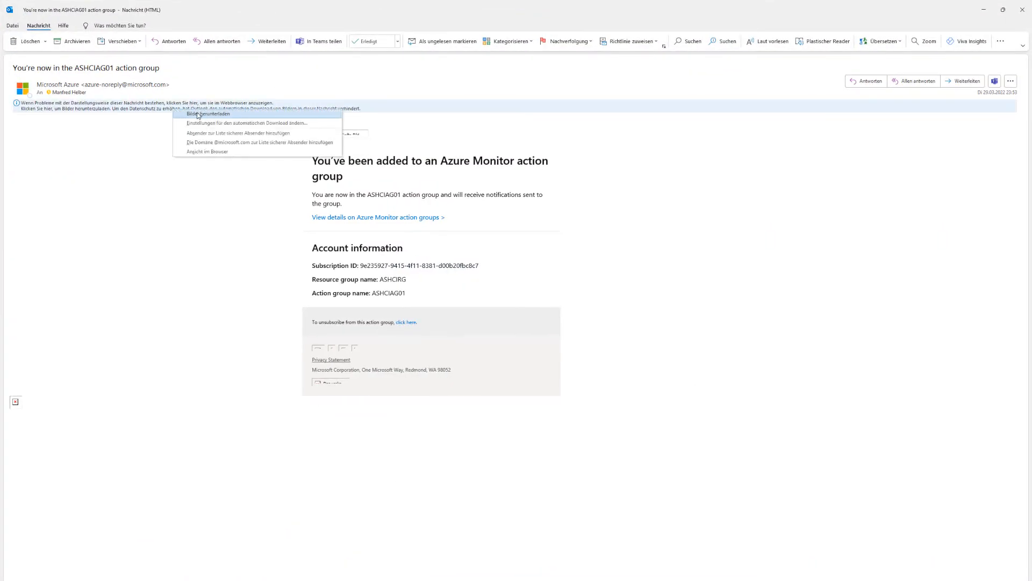
left_click(194, 114)
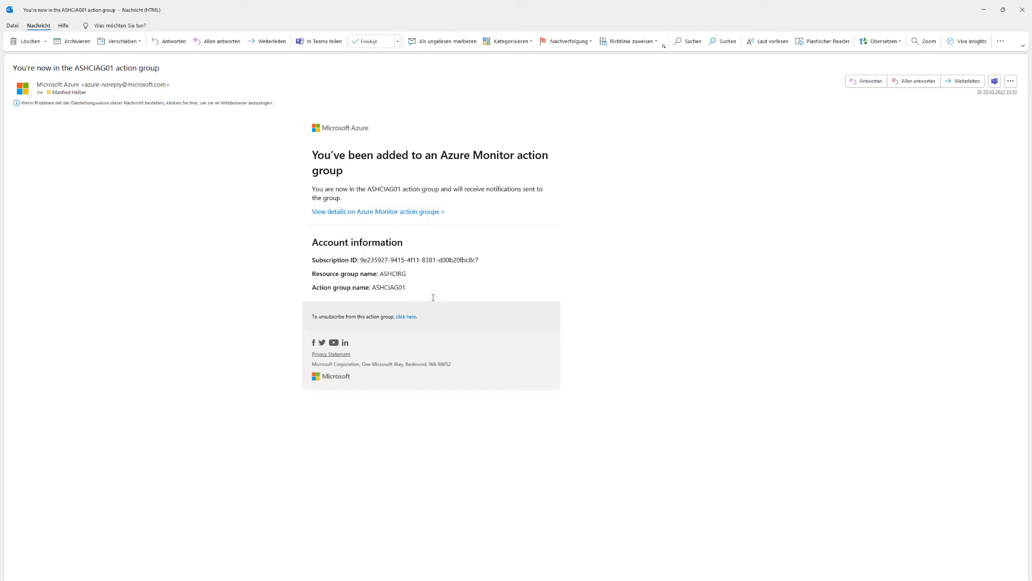
key("Escape")
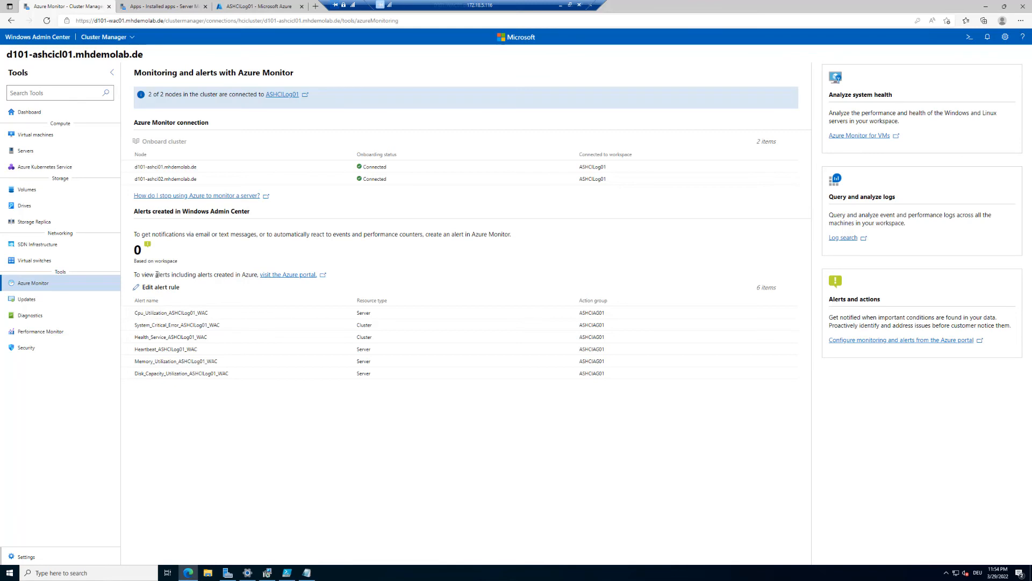
- Follow the 'visit the Azure portal' link under Alerts created to view ASHCILog01's alerts
left_click_drag(202, 276, 242, 275)
left_click(300, 275)
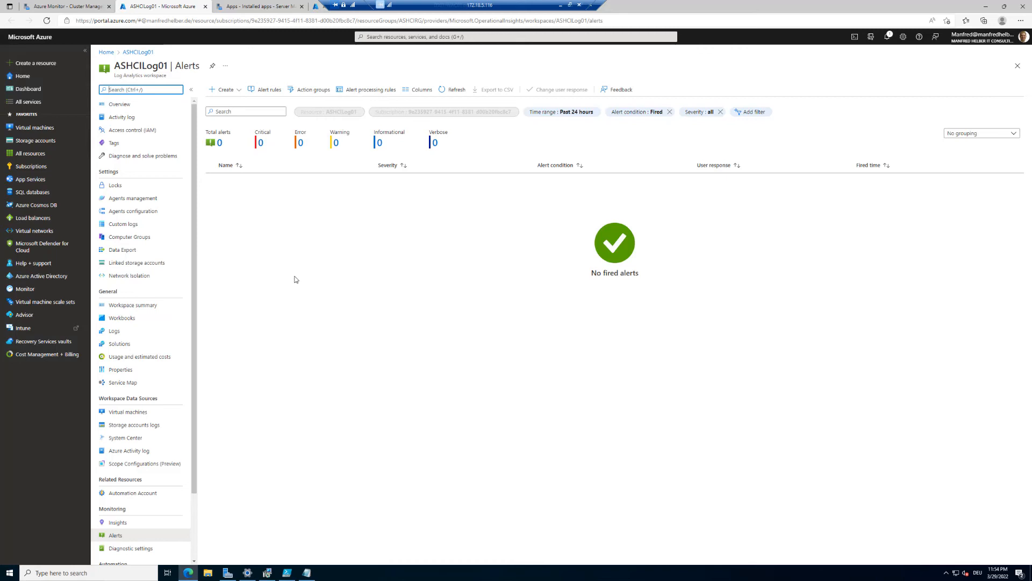
- Reload the ASHCILog01 Alerts page to confirm 0 alerts, then return to the Cluster Manager tab
left_click(317, 7)
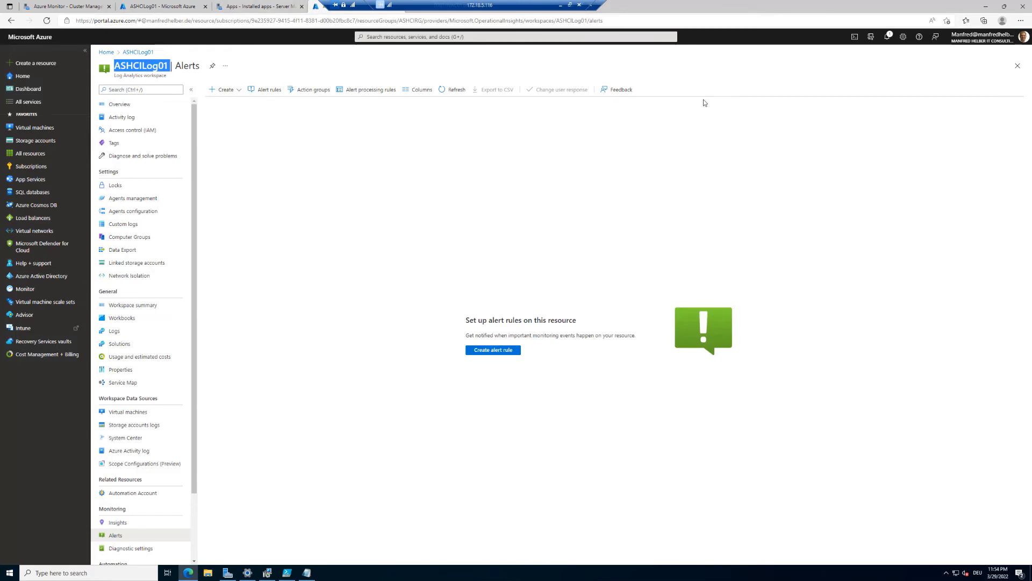
left_click(453, 90)
left_click(450, 90)
left_click(447, 90)
left_click(648, 21)
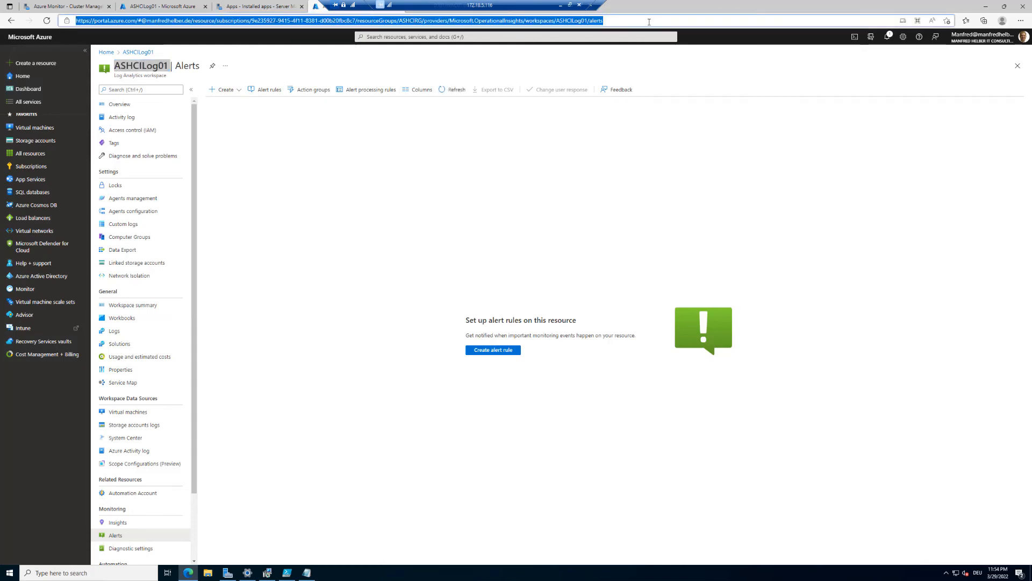
key("Return")
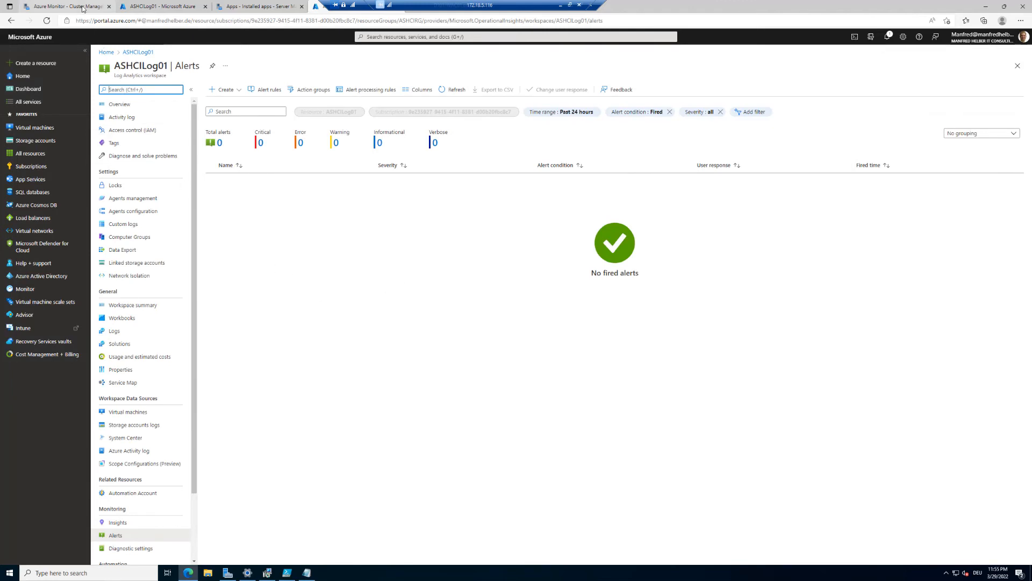
left_click(82, 7)
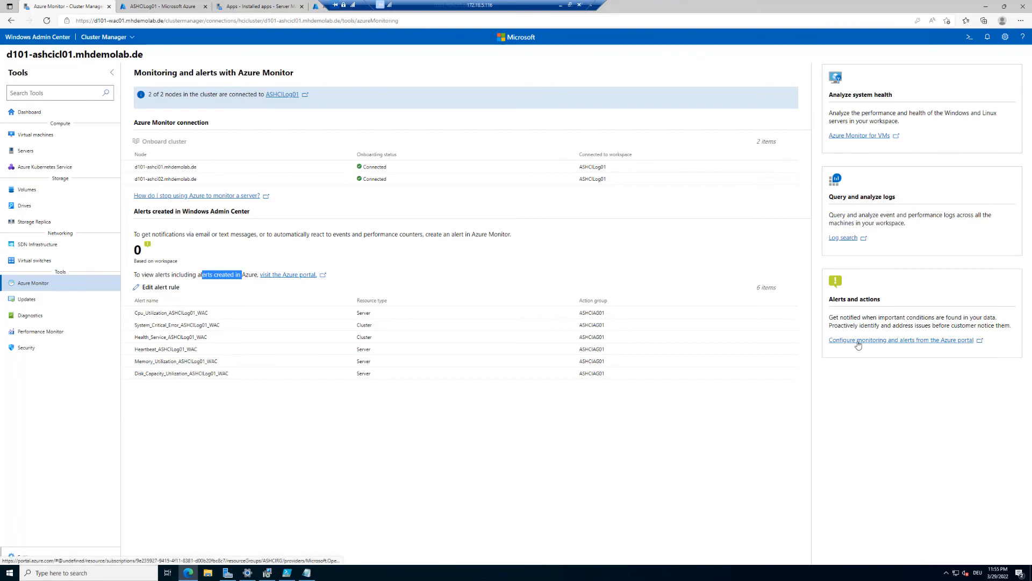
- Open 'Azure Monitor for VMs' under Analyze system health in the Azure portal
left_click(868, 136)
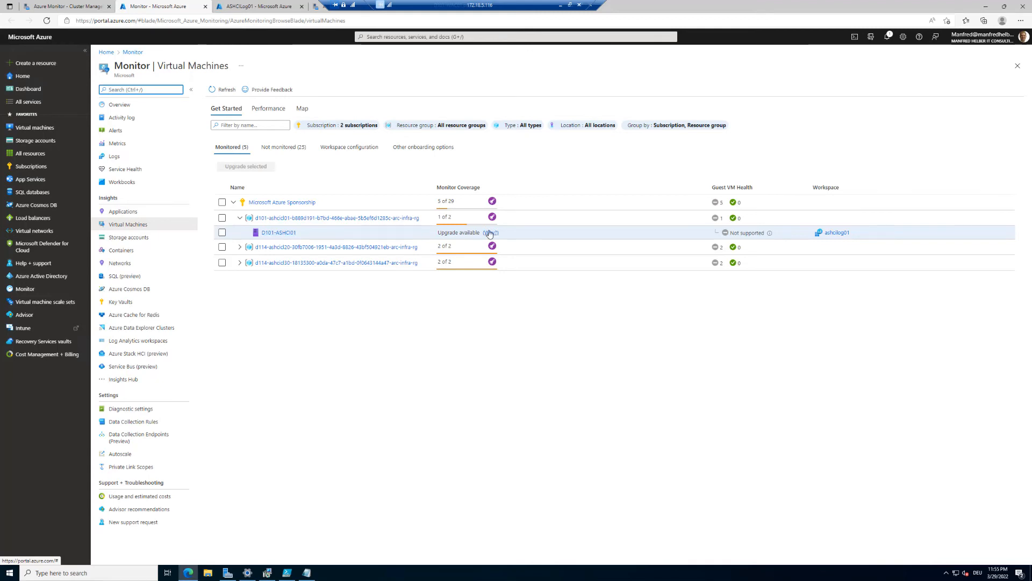
- Open D101-ASHCI01's Insights map and expand its 2 clients, Port 80 and Port 445 servers
left_click(288, 235)
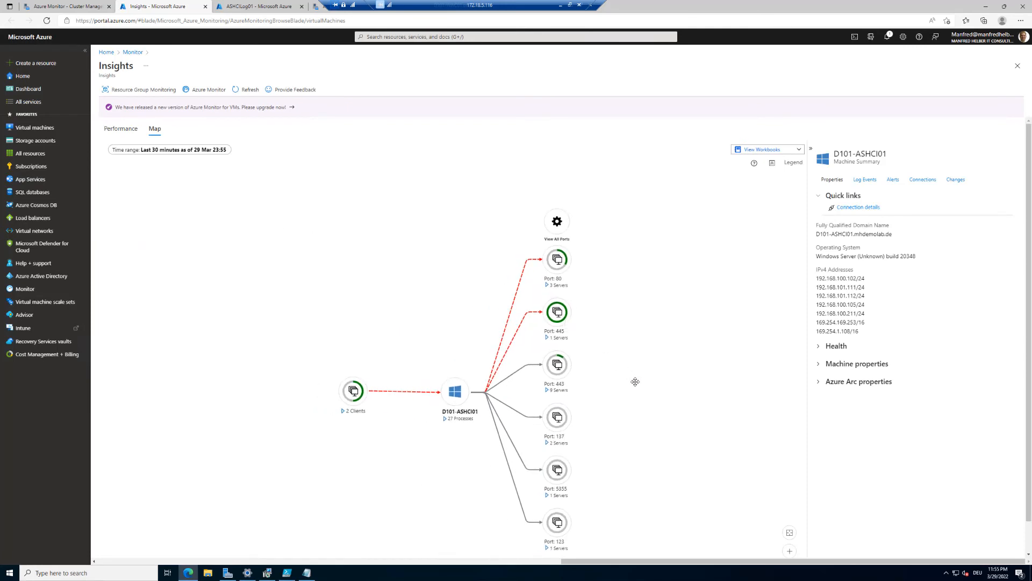
scroll(638, 385, "down", 1)
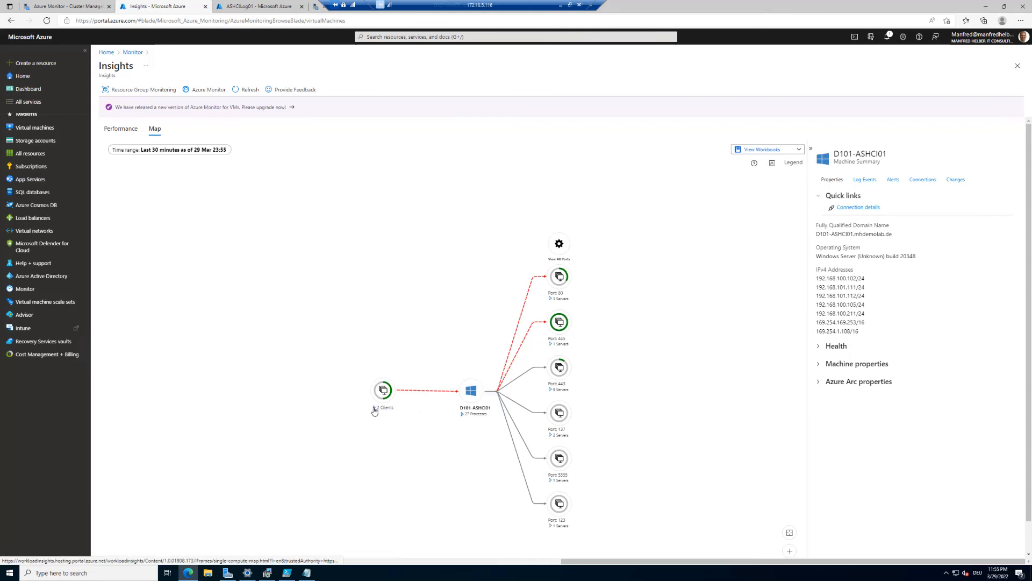
left_click(377, 410)
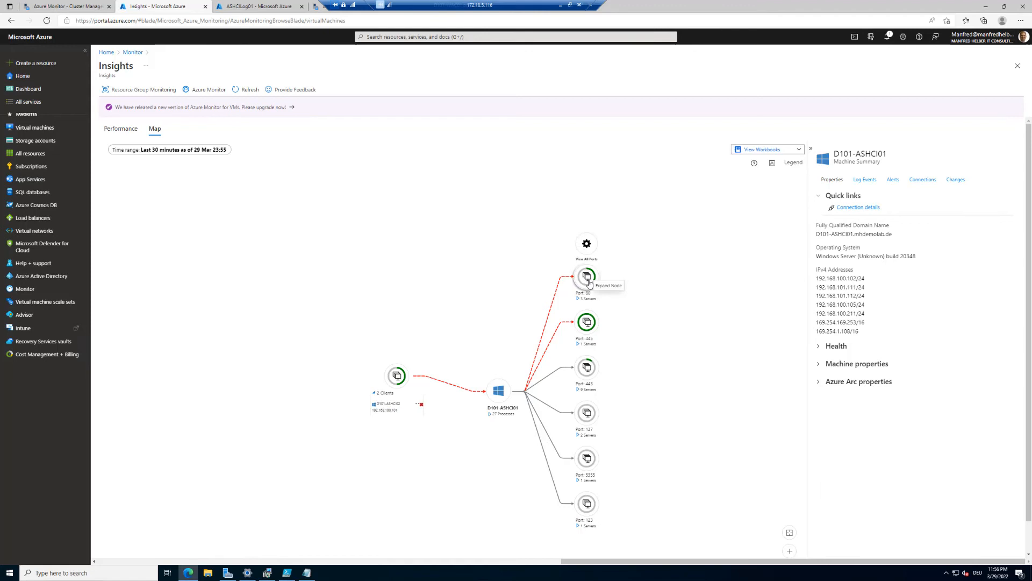
left_click(578, 300)
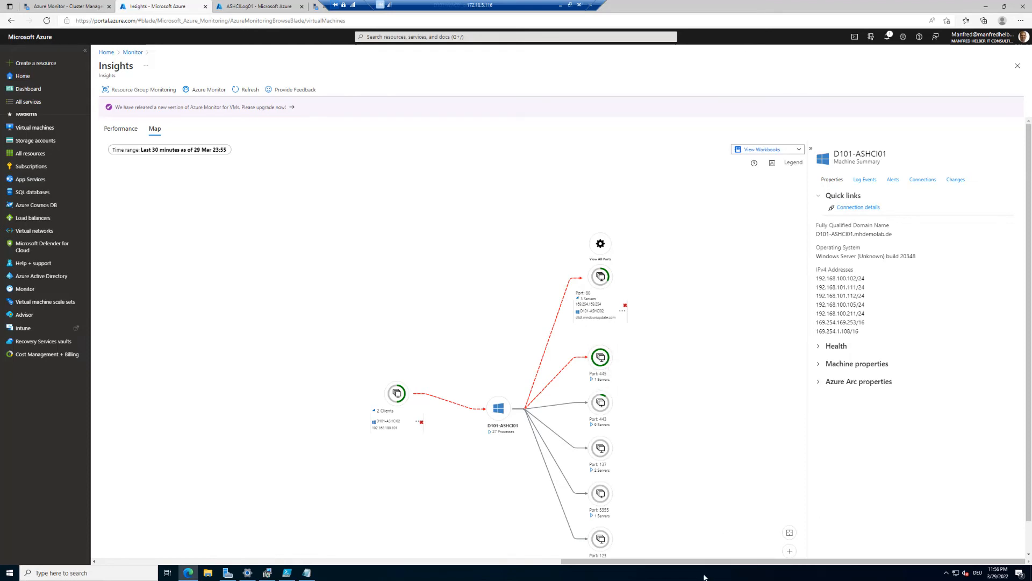
left_click(594, 381)
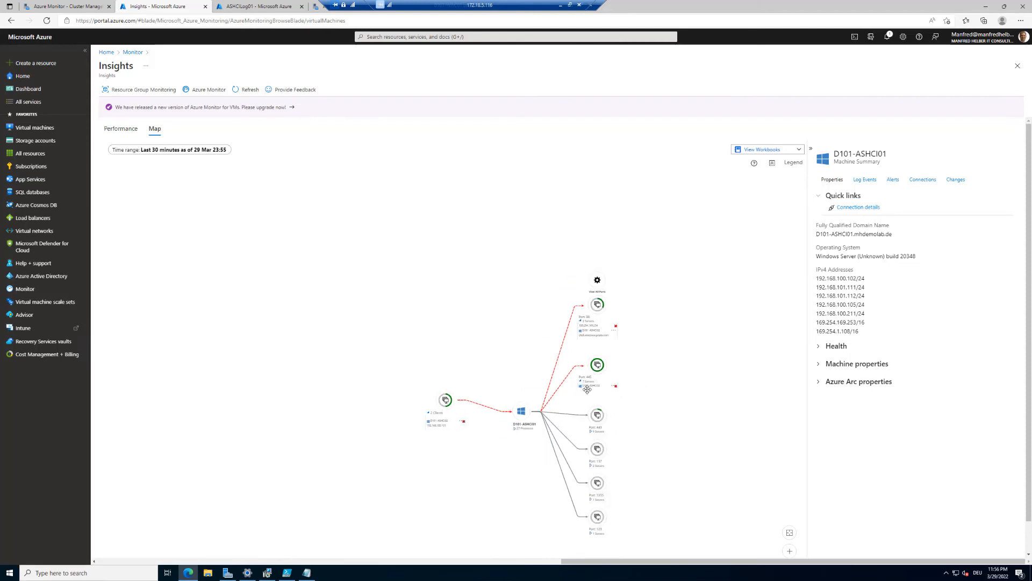
scroll(587, 389, "up", 2)
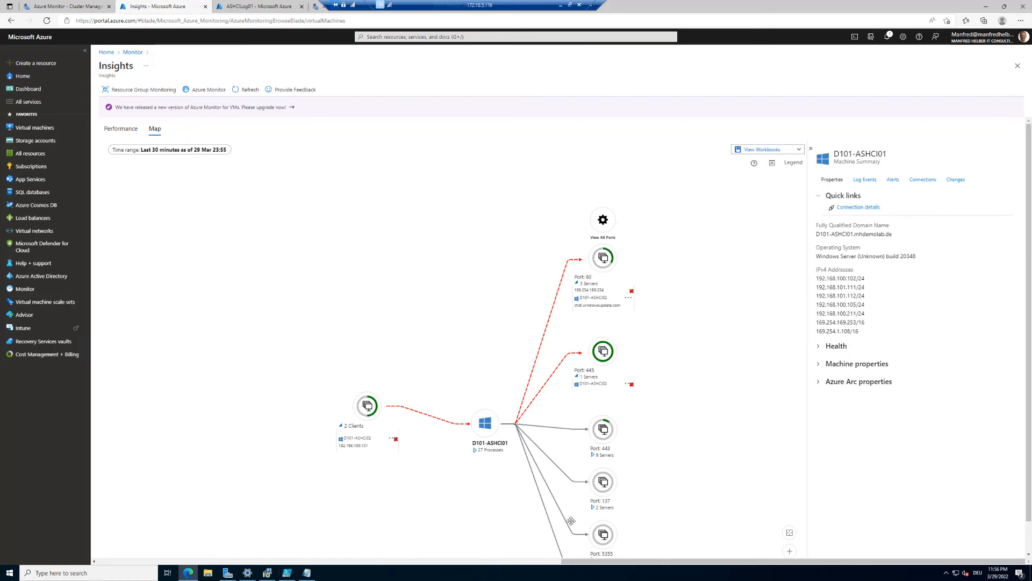
- Expand the 9 Port 443 servers on the map, review their hostnames, then return to Admin Center
left_click(593, 456)
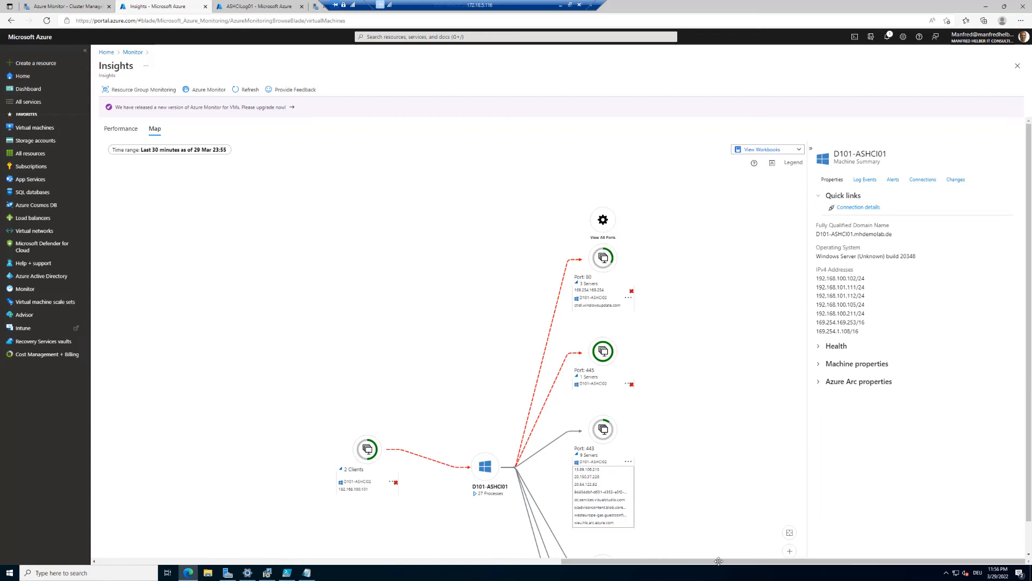
left_click(686, 526)
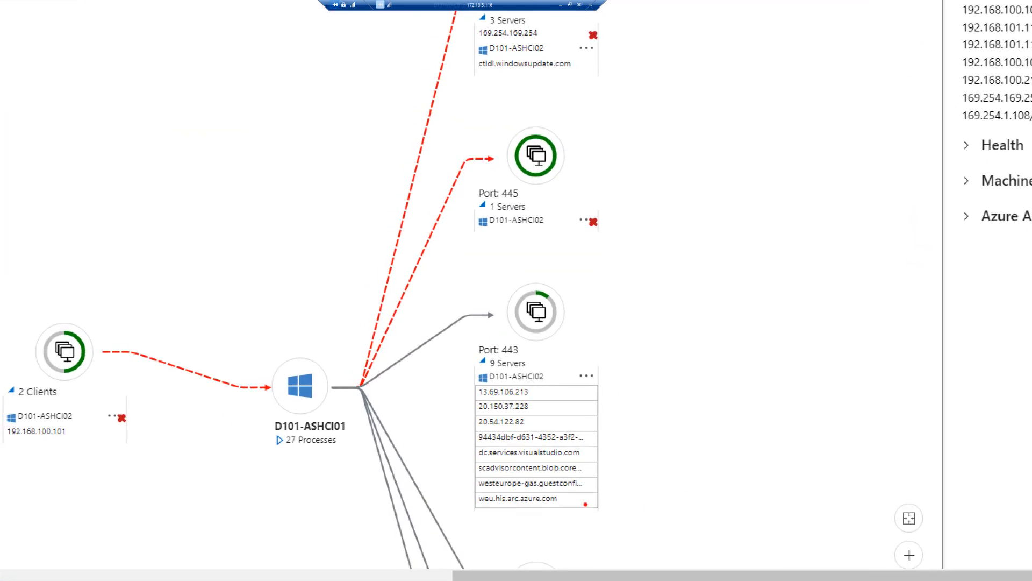
left_click_drag(471, 490, 588, 503)
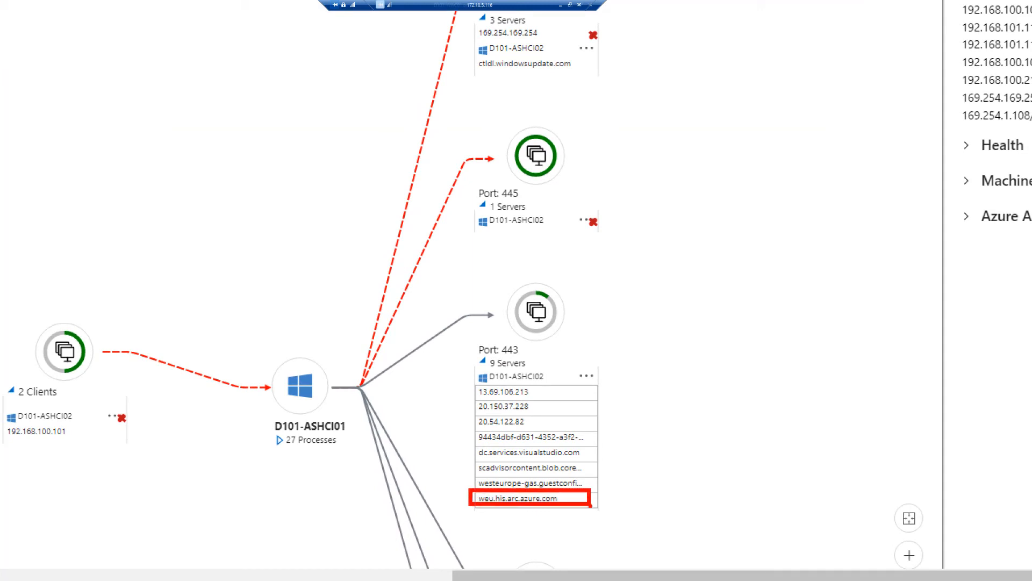
mouse_move(472, 442)
left_mouse_down()
mouse_move(516, 457)
mouse_move(603, 461)
left_mouse_up()
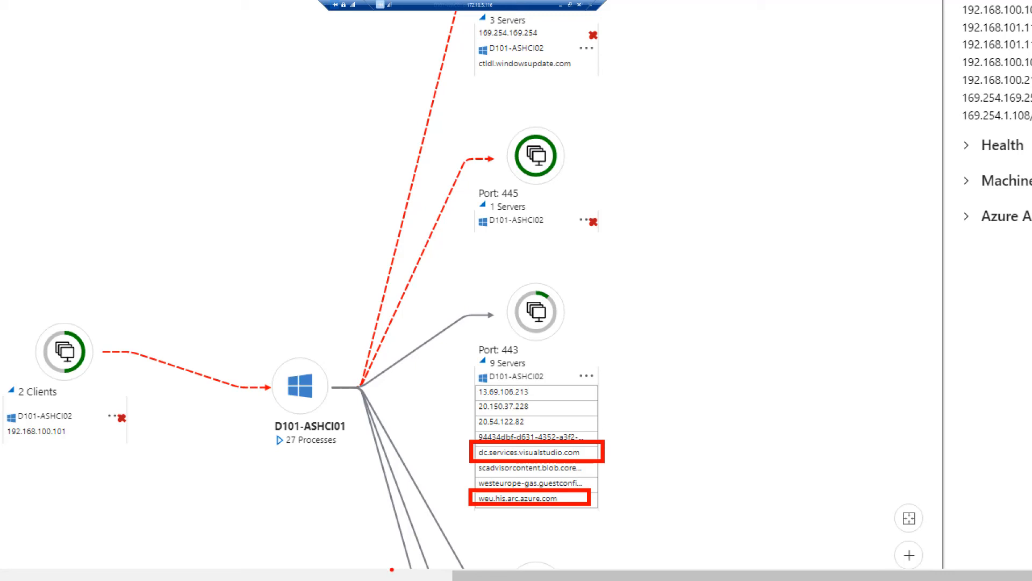
key("Escape")
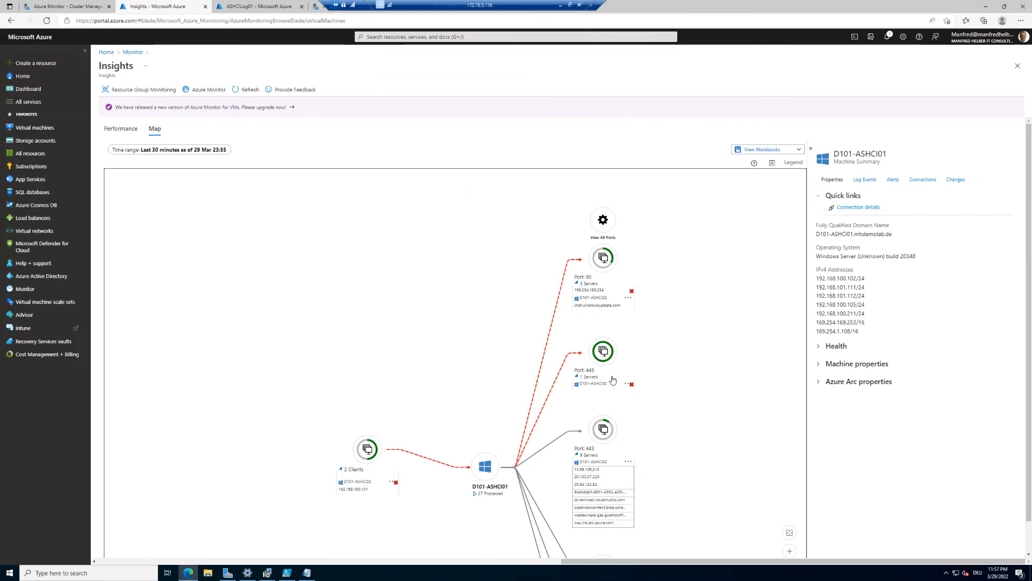
scroll(614, 433, "down", 1)
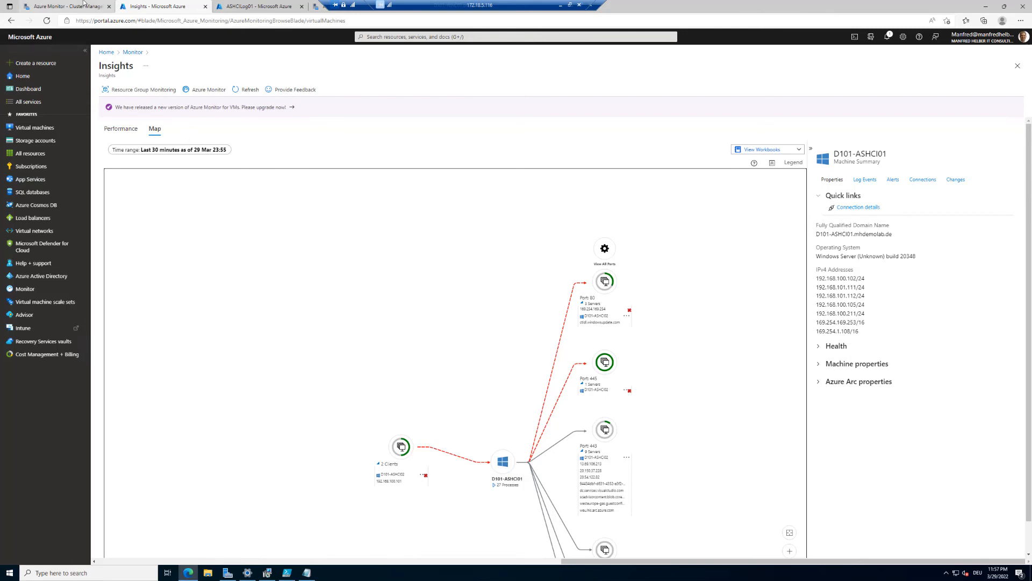
left_click(83, 4)
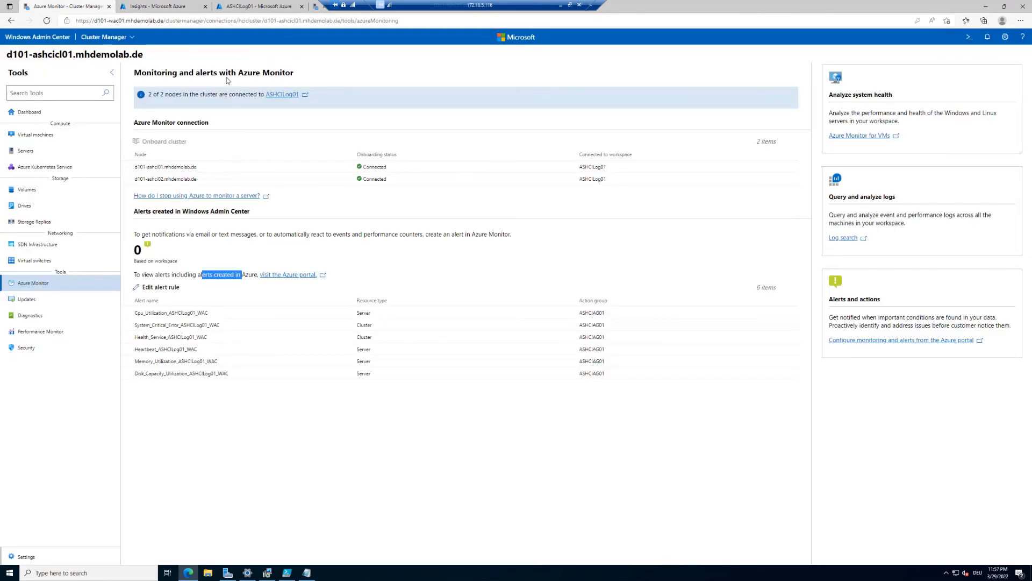
- Open Azure Monitor for VMs and its Monitor | Overview, then return to the Cluster Manager tab
left_click(871, 137)
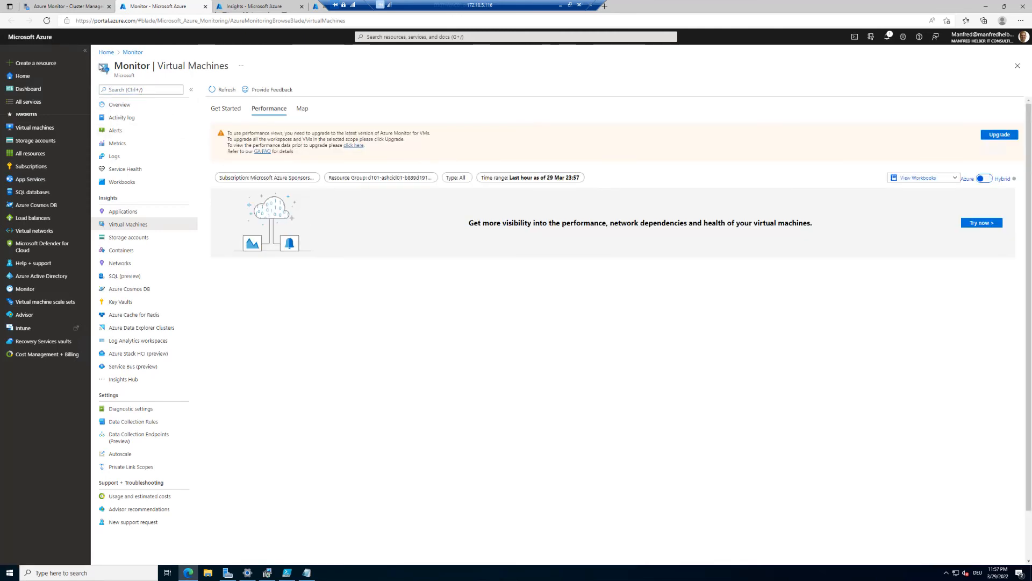
left_click(130, 55)
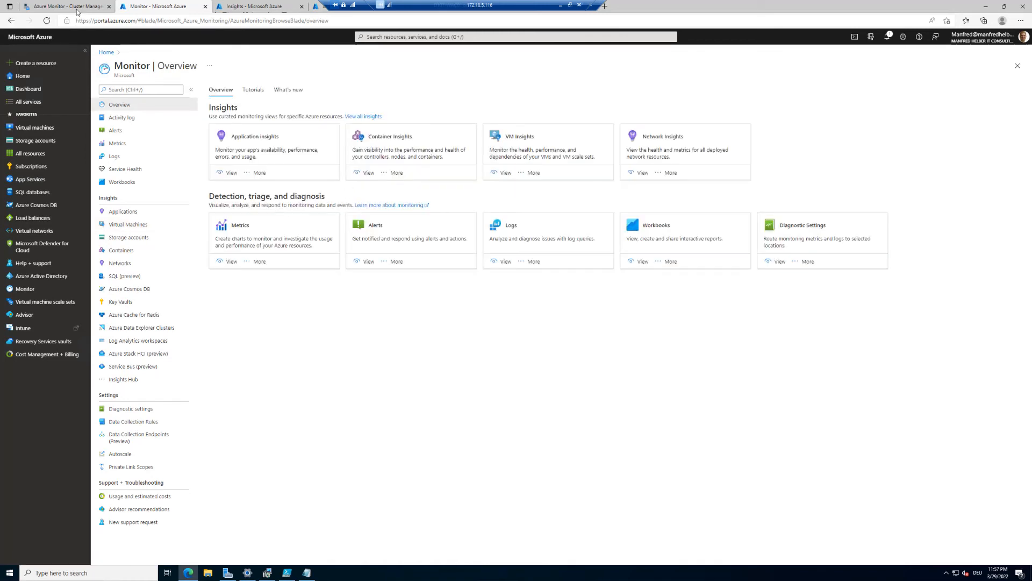
left_click(78, 9)
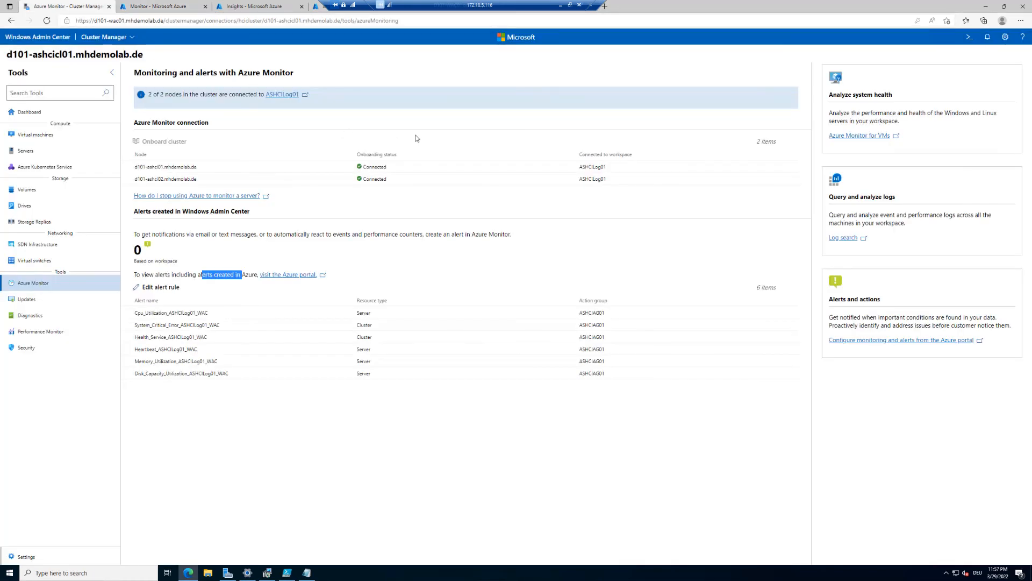
- Launch Log search for workspace ASHCILog01 from the Query and analyze logs section
left_click(844, 238)
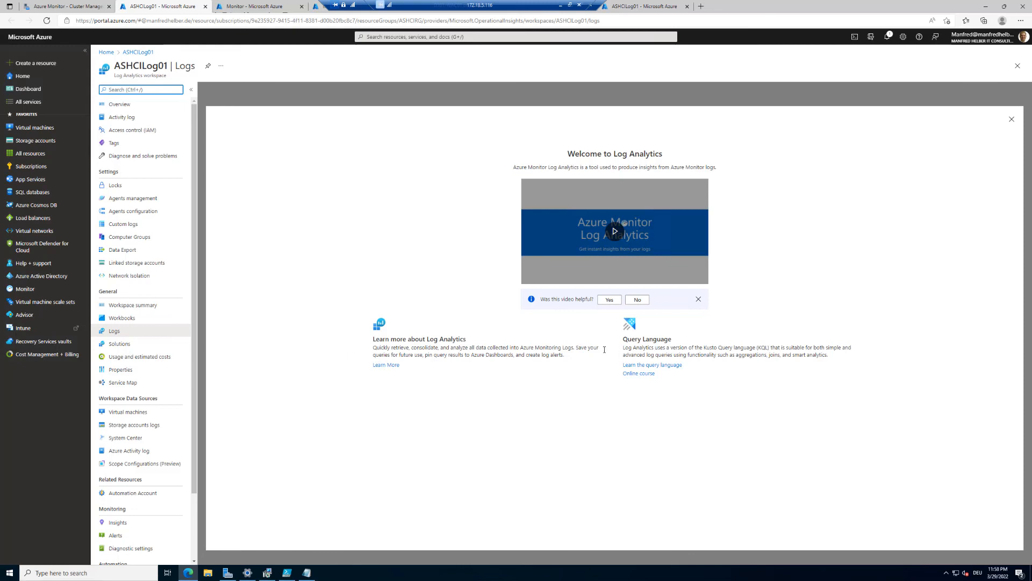
- Dismiss the Log Analytics welcome and example Queries gallery, then go back to the Cluster Manager tab
left_click(1014, 119)
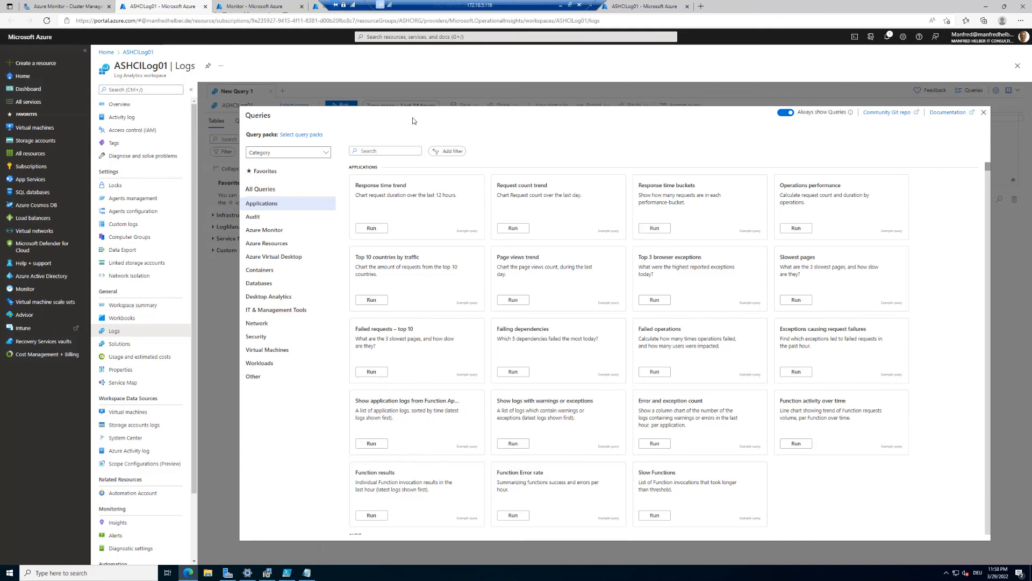
mouse_move(574, 303)
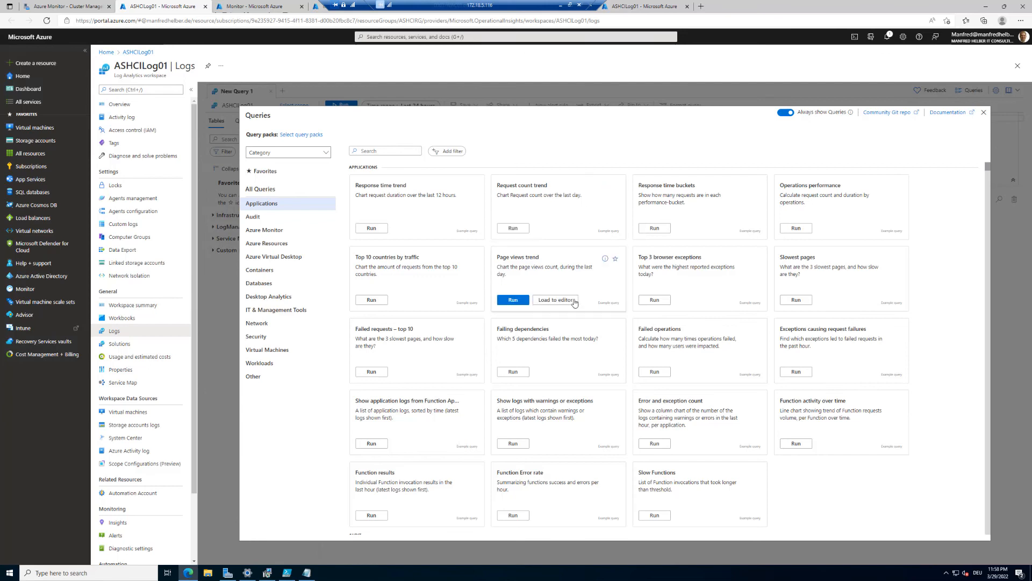
mouse_move(665, 259)
left_click(984, 113)
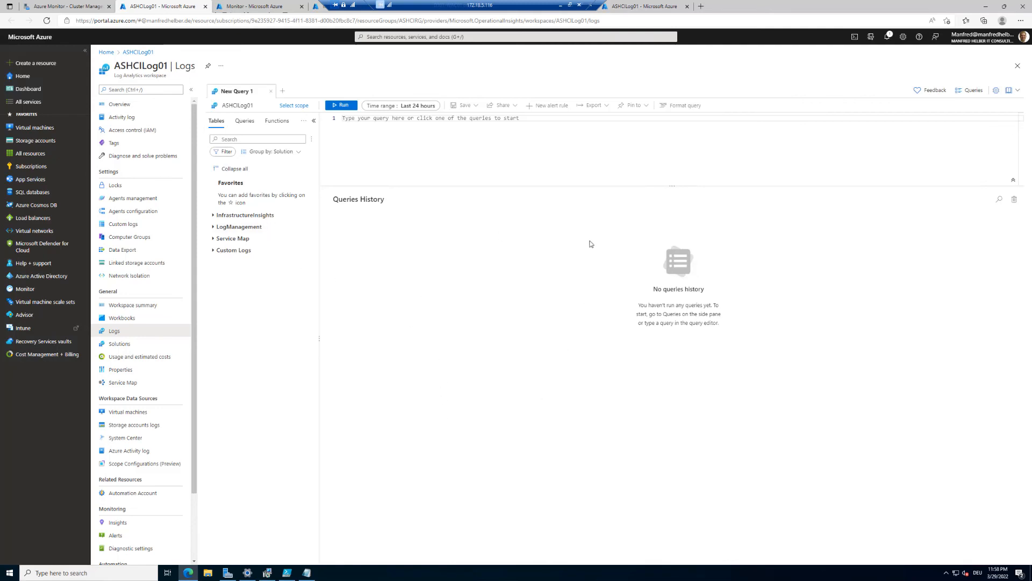
left_click(70, 4)
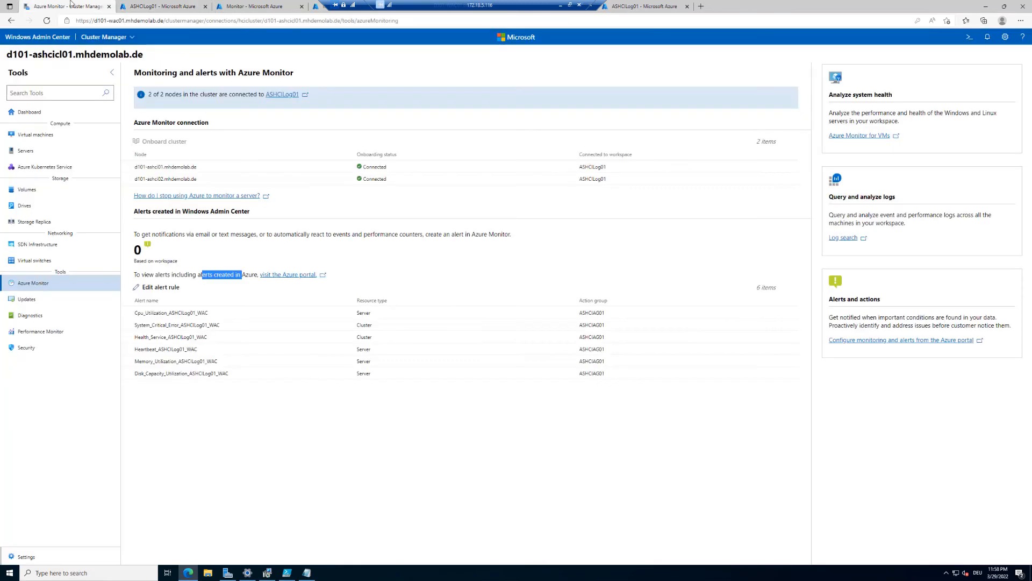
- Check the ASHCILog01 Alerts blade shows no fired alerts, then list its six alert rules
left_click(892, 341)
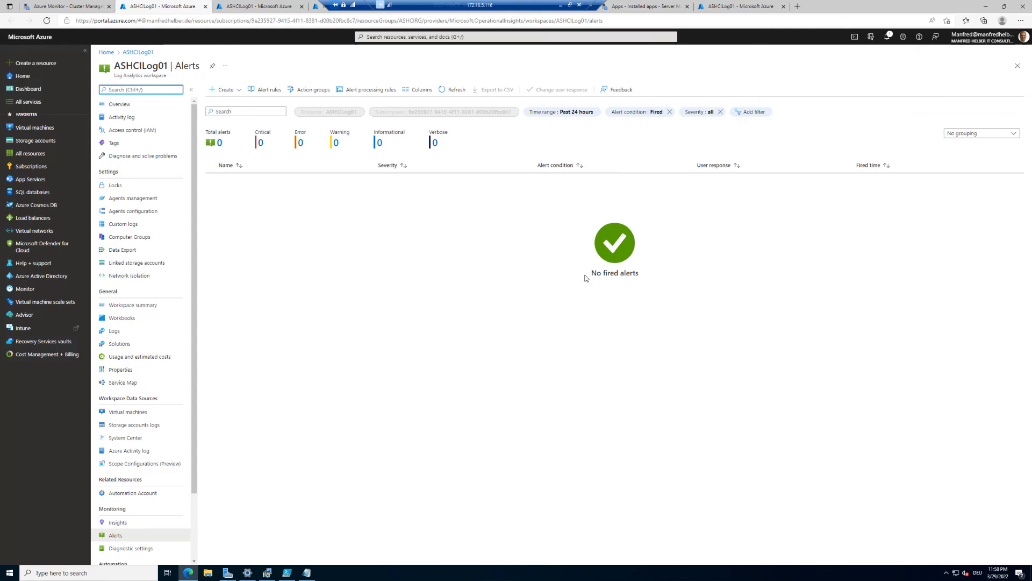
left_click_drag(587, 276, 669, 280)
left_click(265, 91)
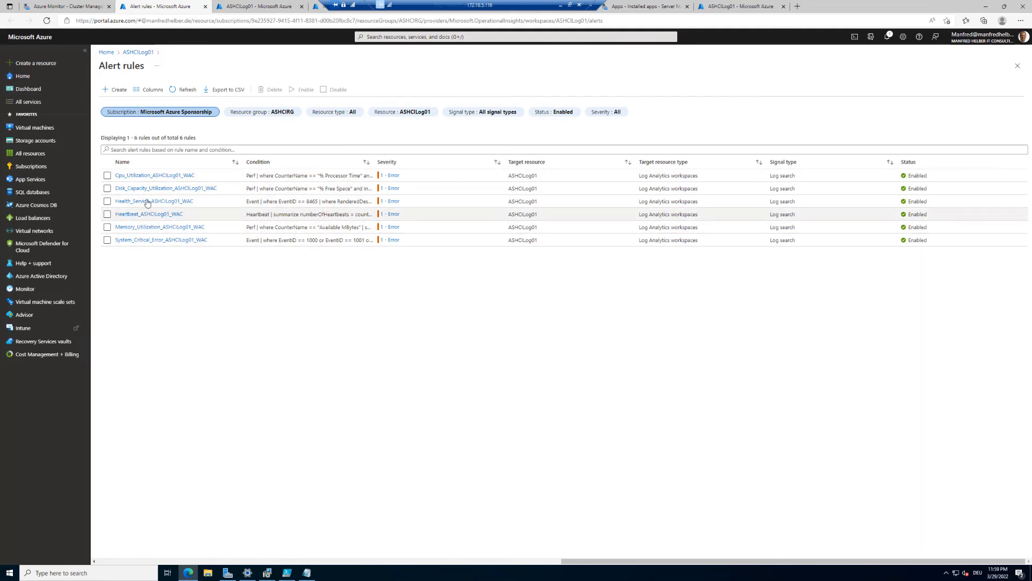
- Review the Memory_Utilization_ASHCILog01_WAC rule's settings and JSON payload, then view its Properties overview
left_click(176, 228)
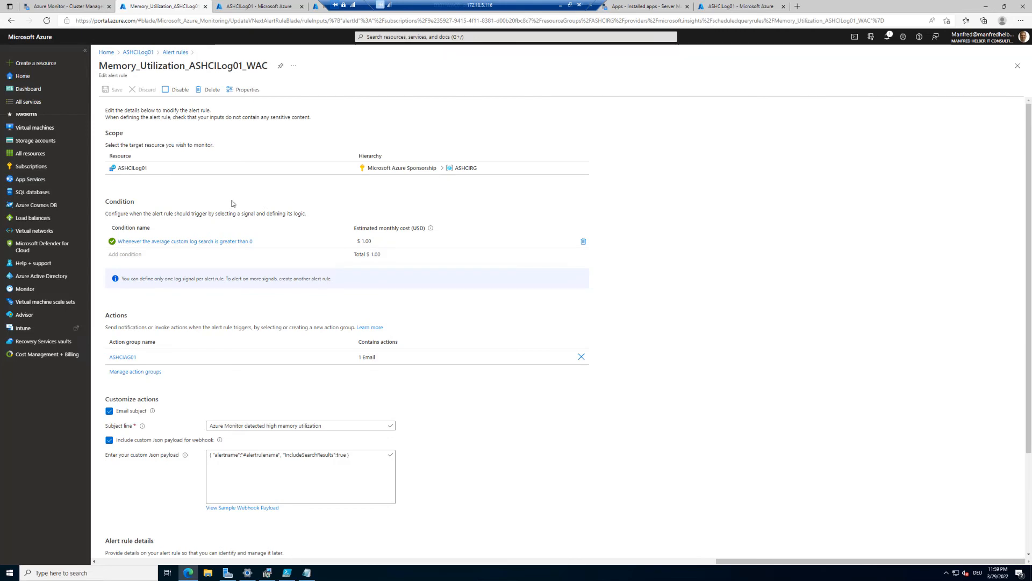
scroll(234, 204, "down", 2)
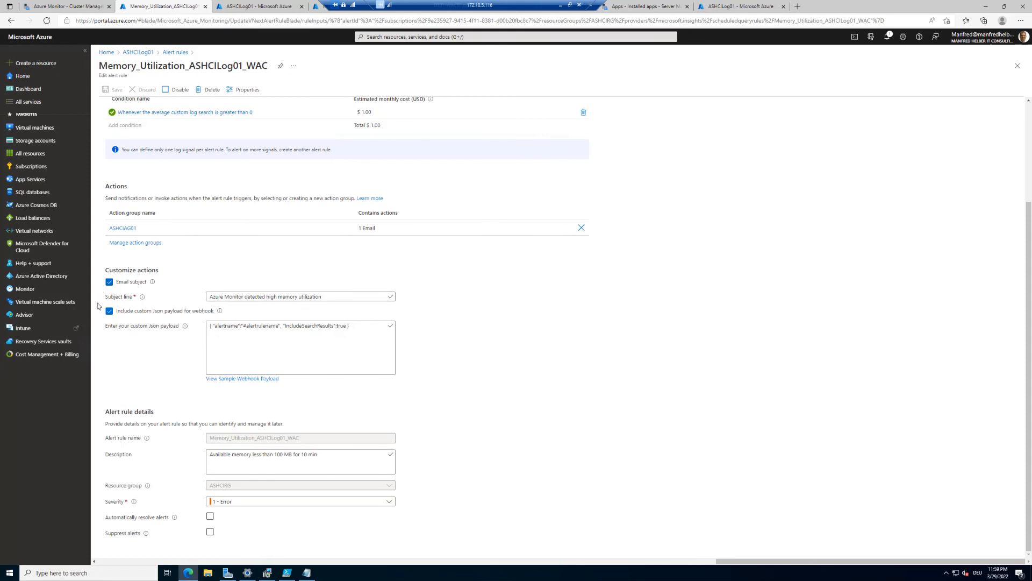
left_click_drag(225, 325, 365, 331)
scroll(367, 356, "up", 3)
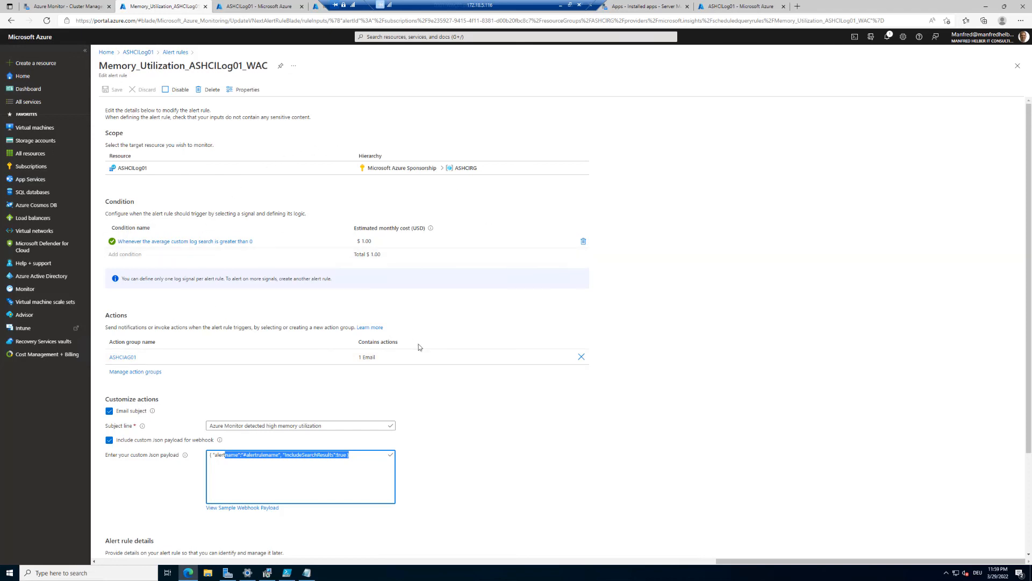
left_click(245, 90)
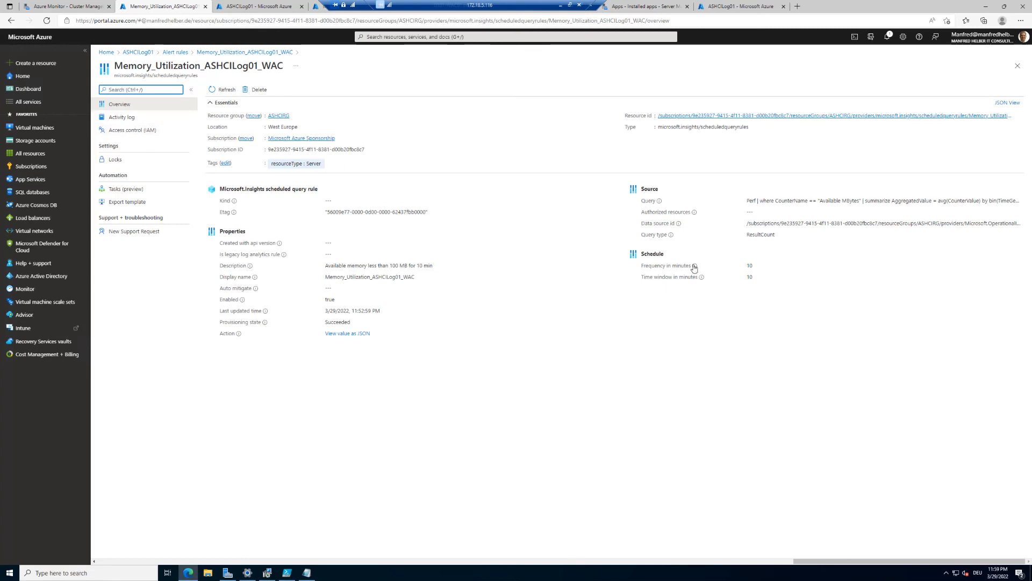
- Point out the rule's 10-minute evaluation frequency, then return to Windows Admin Center
left_click_drag(664, 263, 771, 263)
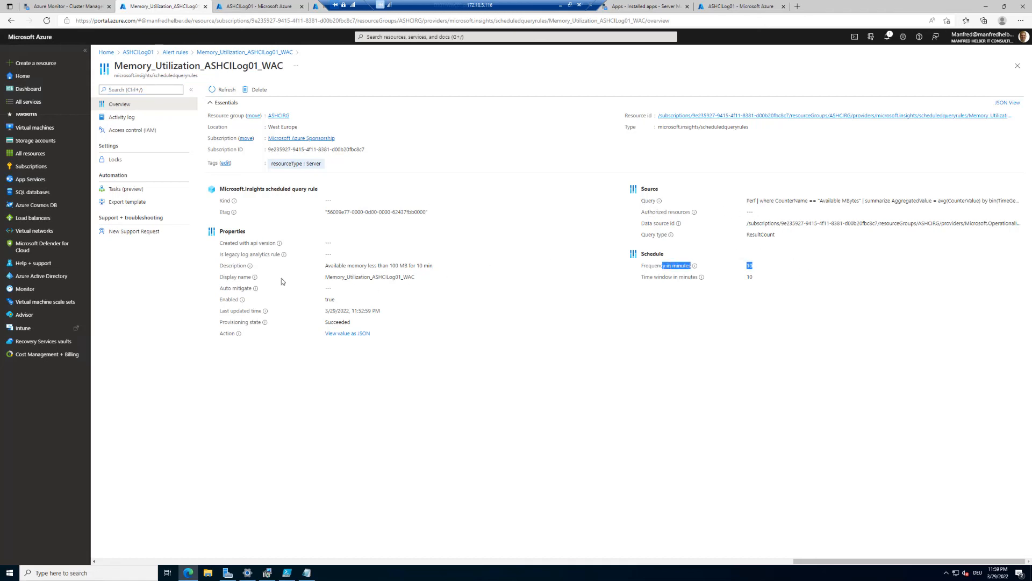
left_click(122, 193)
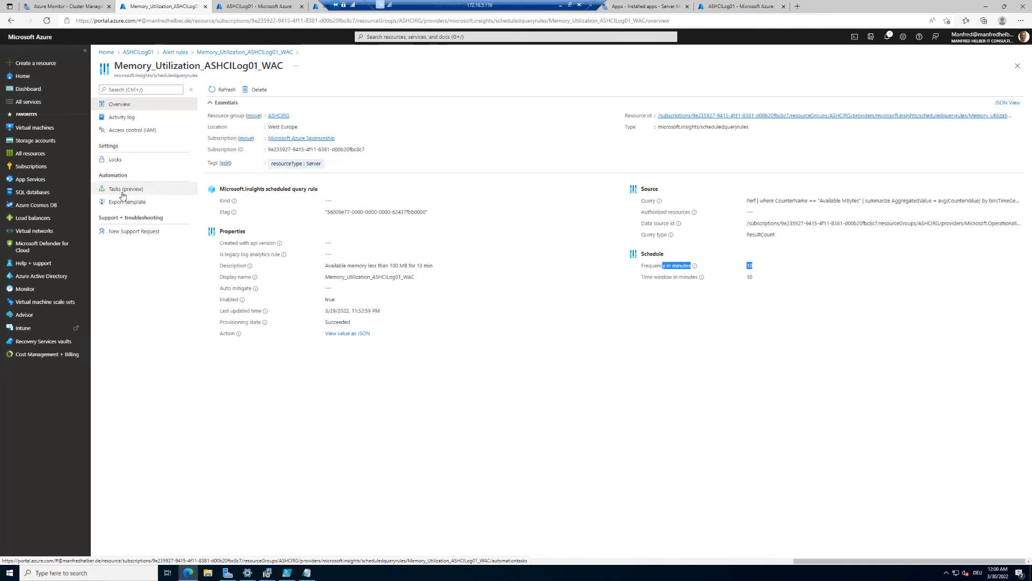
left_click(58, 9)
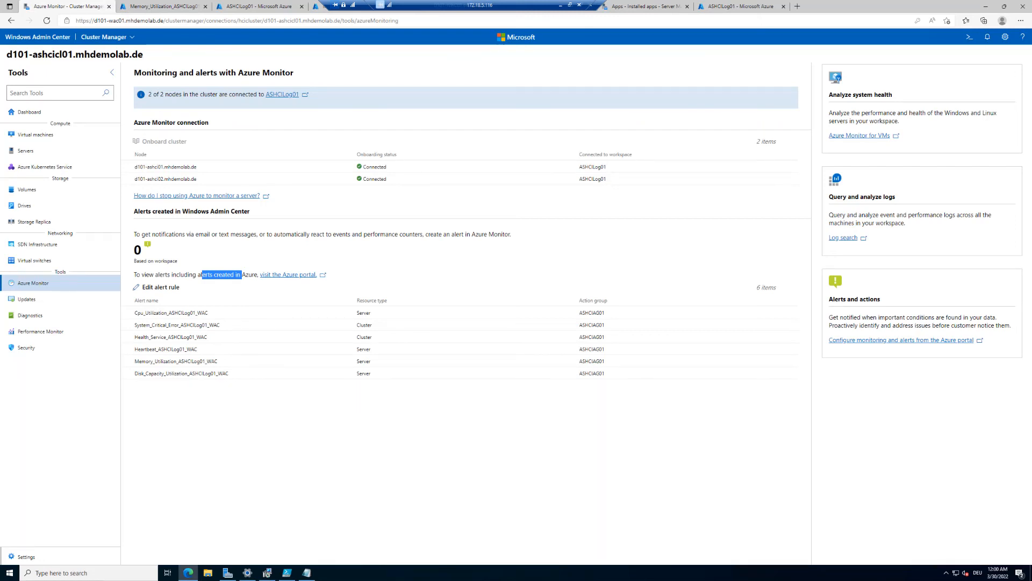
- Maximize the Heartbeat_S2DCL04Log_WAC alert email, highlight its description, heartbeat count and computer, then restore it
left_click_drag(0, 74, 485, 85)
double_click(485, 85)
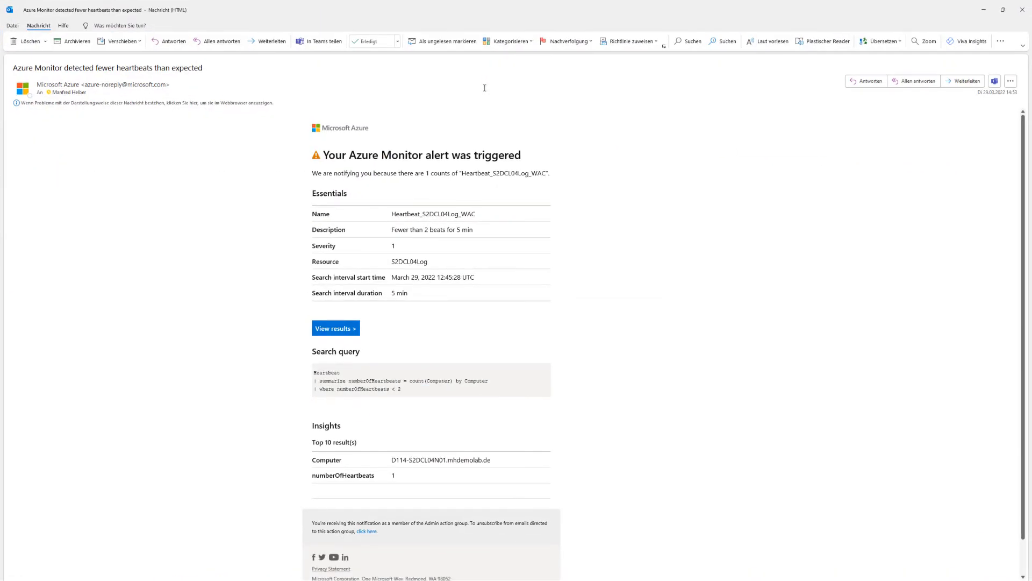
left_click_drag(323, 159, 528, 156)
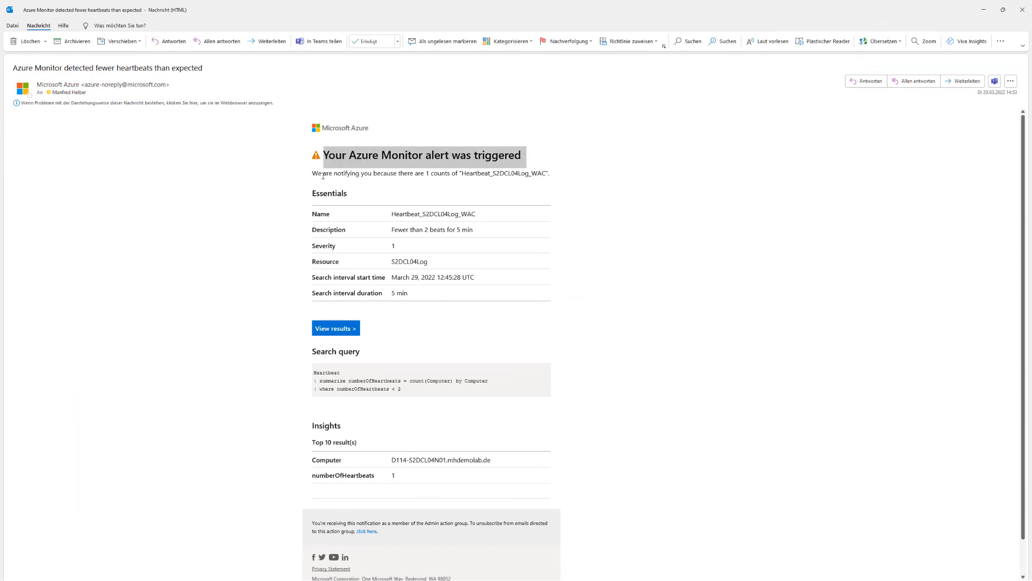
left_click_drag(312, 173, 568, 172)
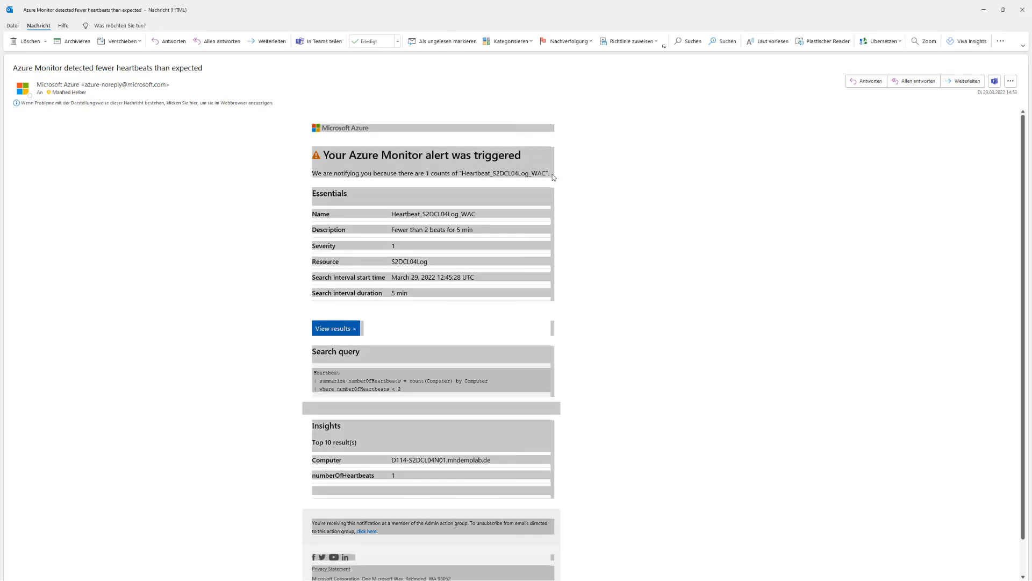
left_click(504, 208)
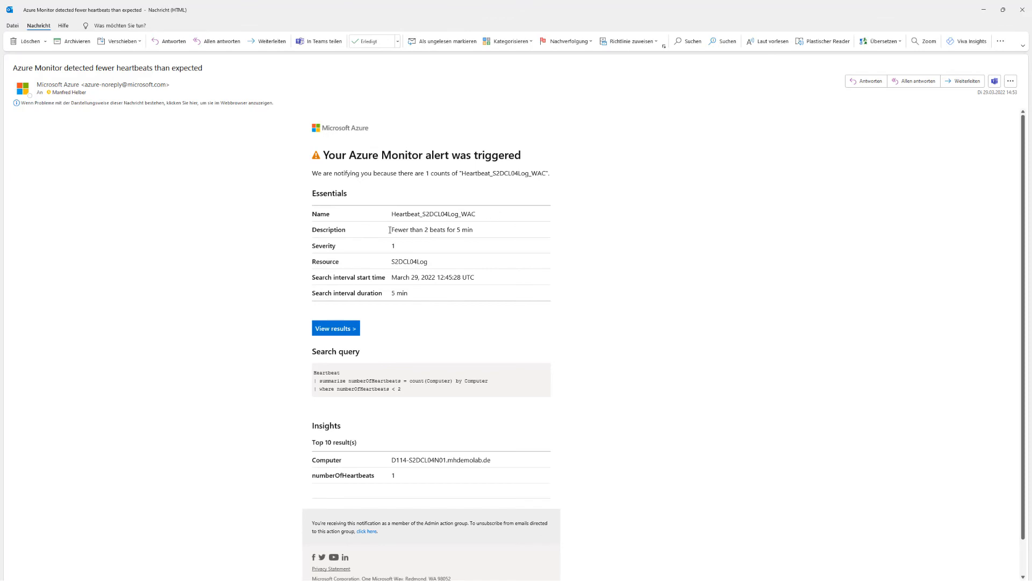
left_click_drag(390, 230, 439, 231)
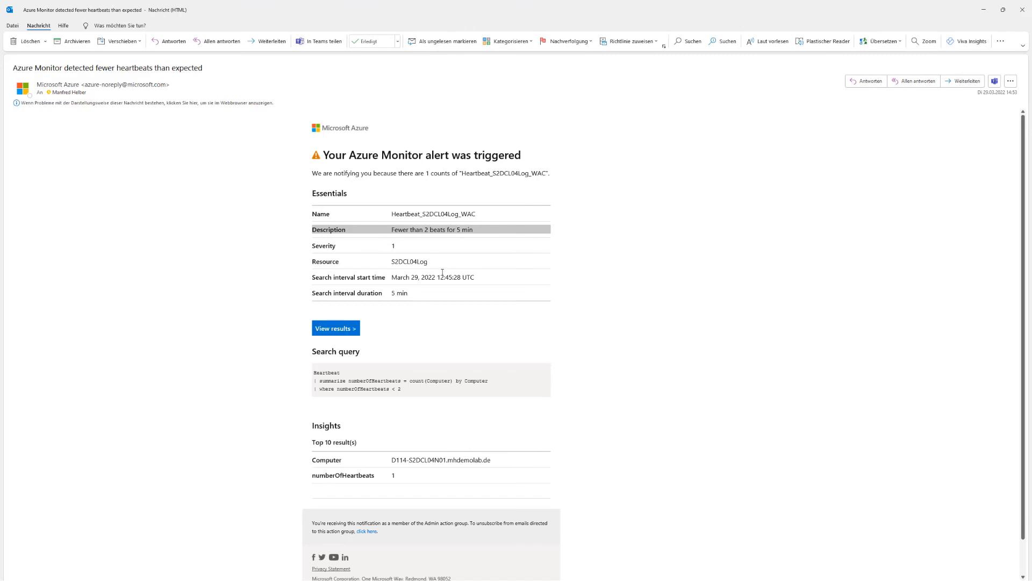
scroll(442, 284, "down", 1)
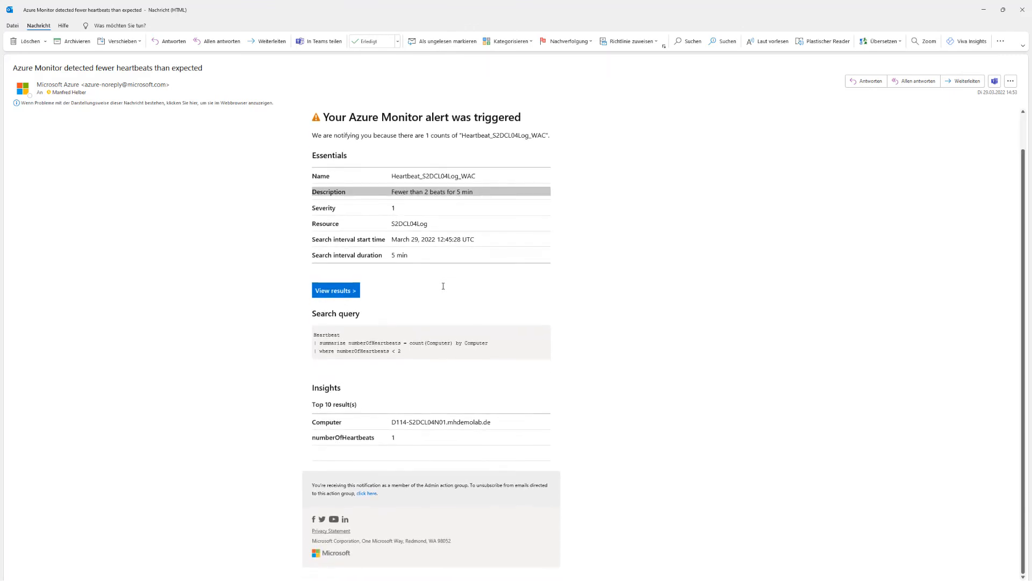
left_click_drag(315, 439, 405, 441)
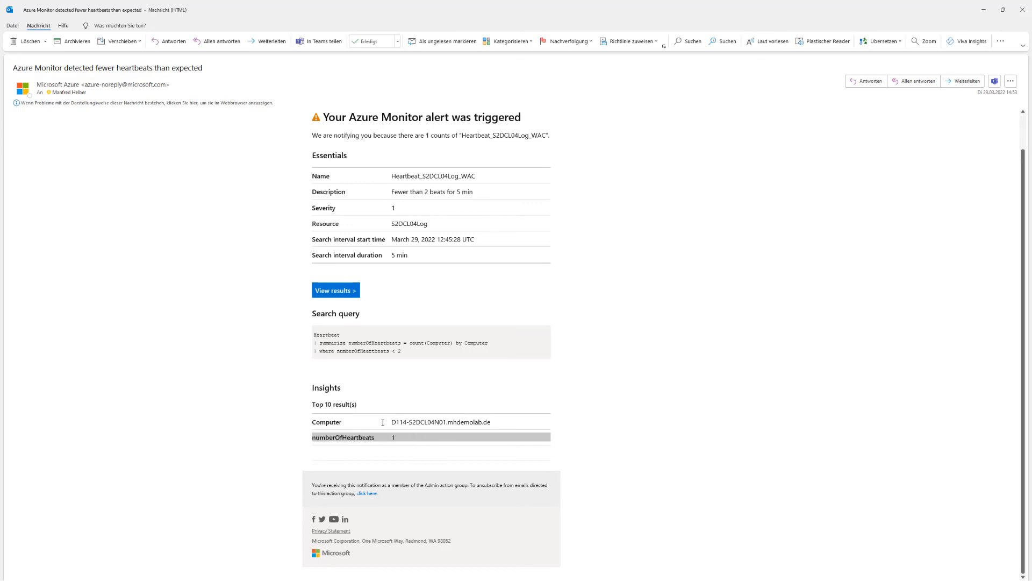
left_click_drag(387, 423, 466, 412)
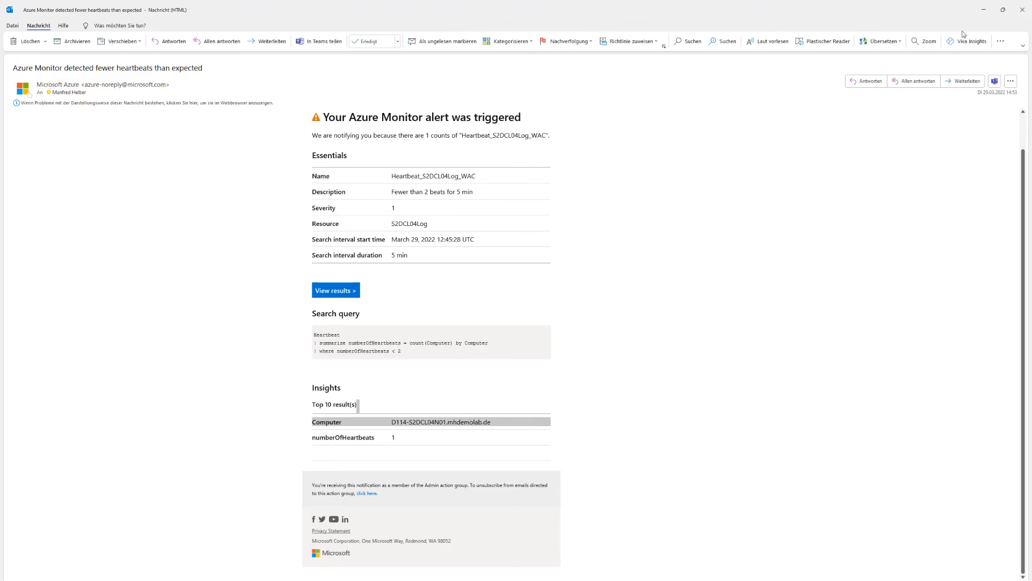
left_click_drag(931, 12, 895, 53)
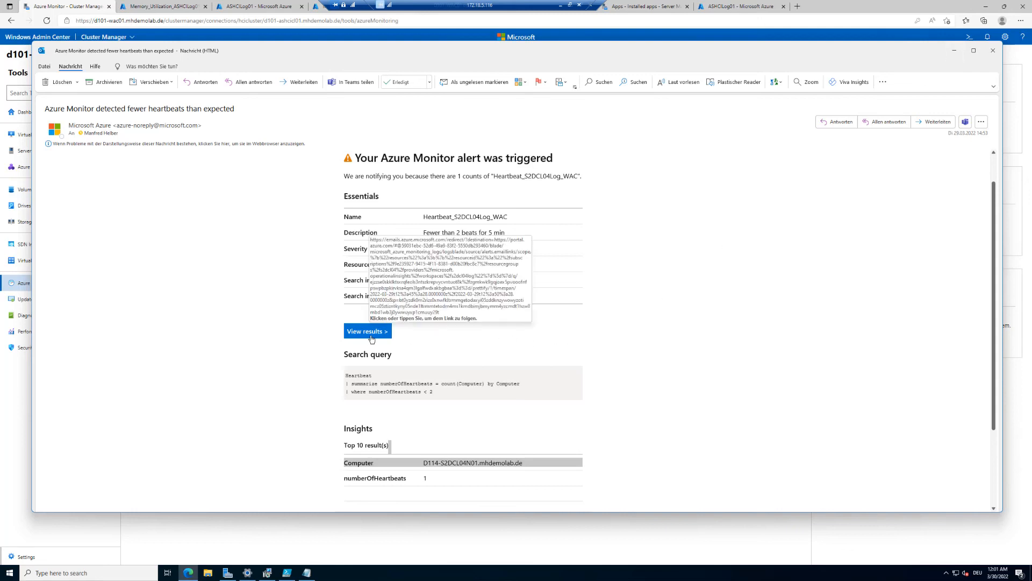
- Minimize Outlook, check the cluster Dashboard, then reopen the Azure Monitor page
left_click(953, 51)
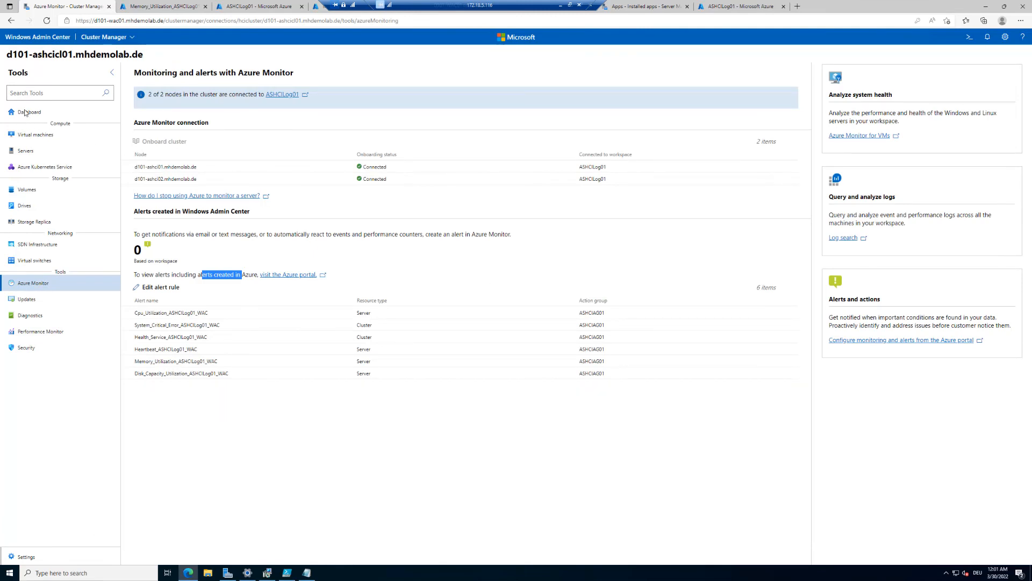
left_click(24, 113)
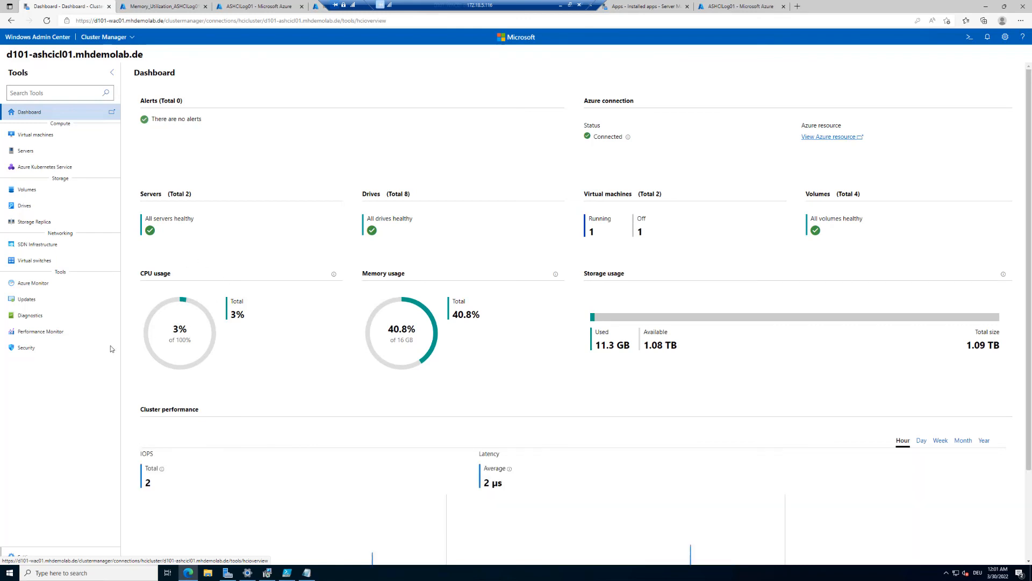
left_click(34, 284)
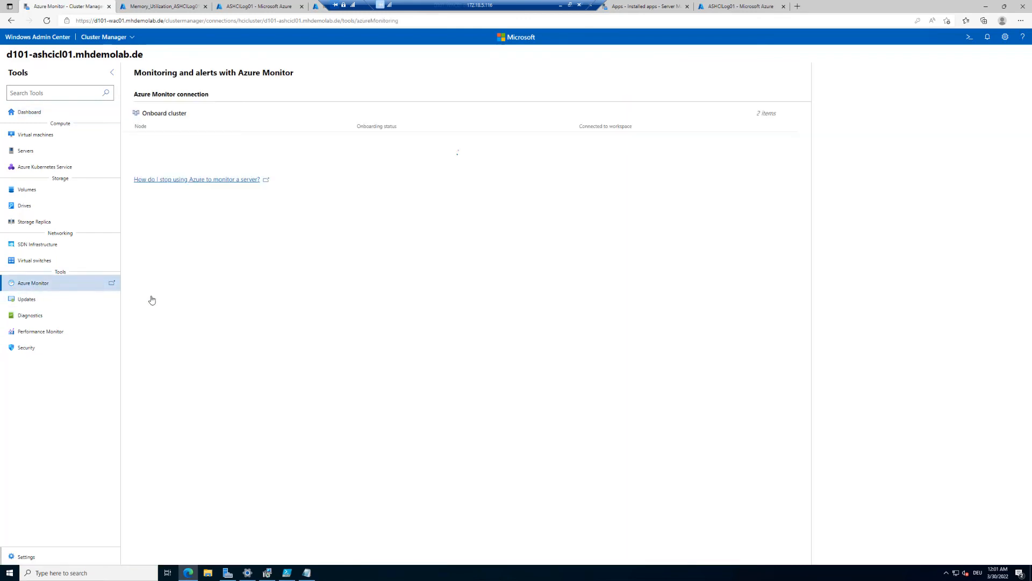